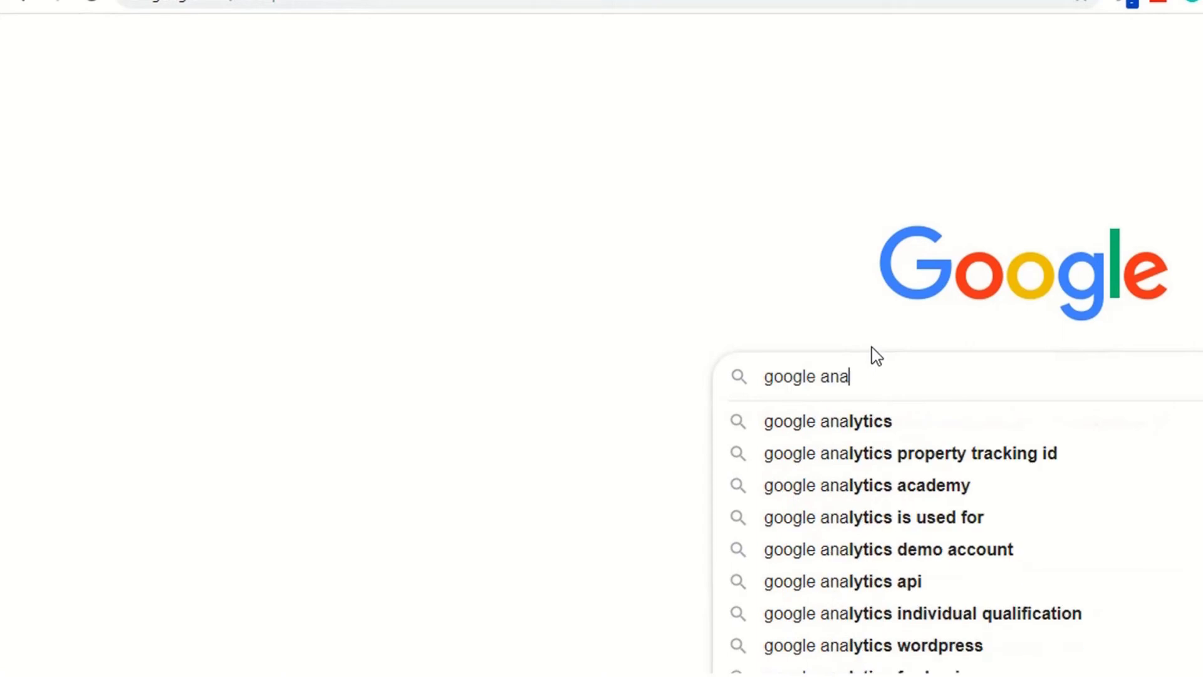
Search Google for "google analytics" and read the description of the service beside the results
{"action": "type", "text": "lytics"}
{"action": "key", "text": "Return"}
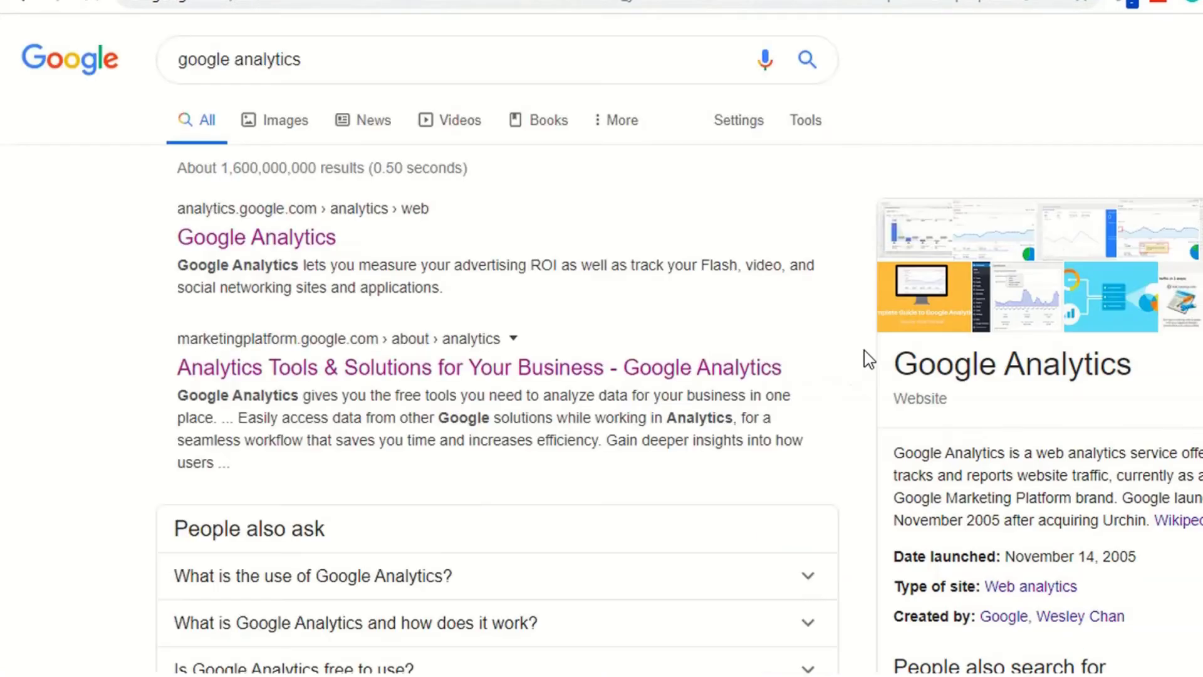
{"action": "left_click_drag", "start_coordinate": [894, 456], "coordinate": [1154, 451]}
{"action": "left_click", "coordinate": [1073, 484]}
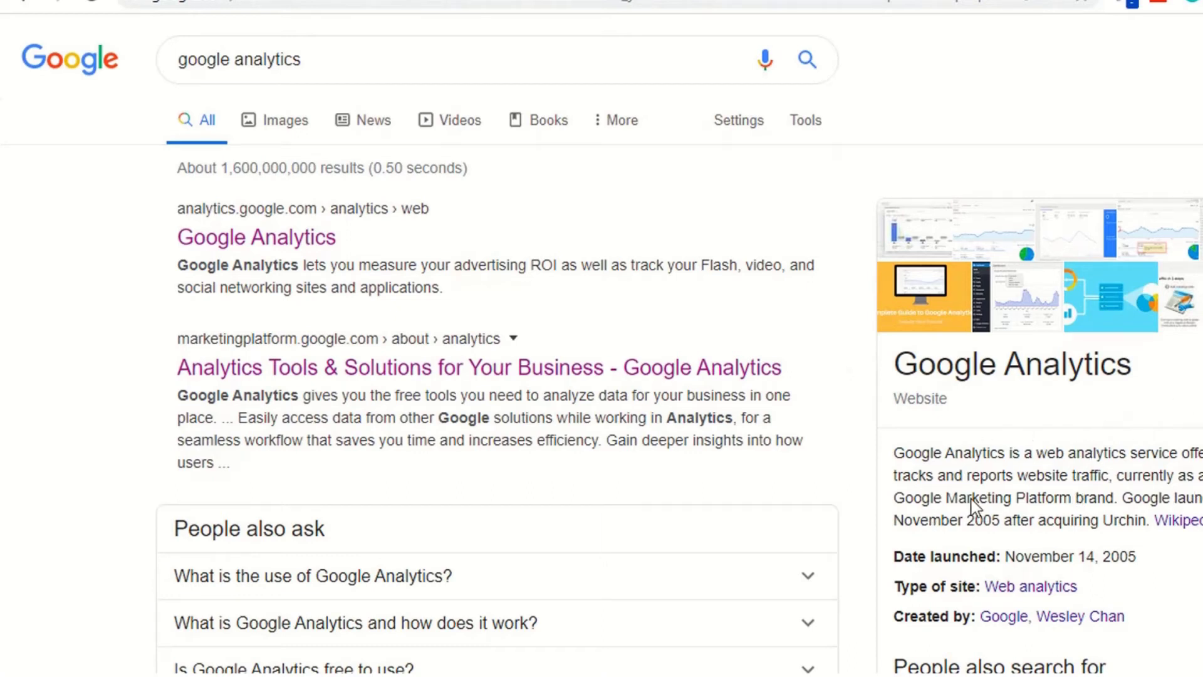
{"action": "left_click_drag", "start_coordinate": [933, 475], "coordinate": [1120, 477]}
{"action": "left_click", "coordinate": [1034, 503]}
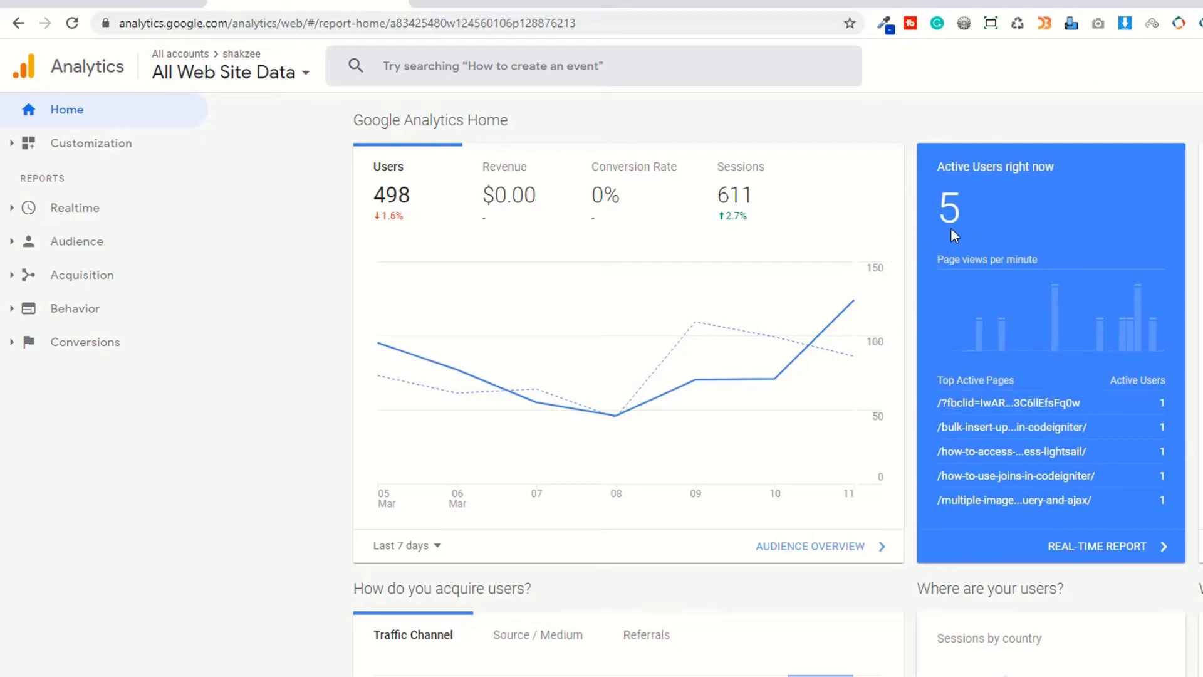
Examine the Analytics Home dashboard, including the users chart, active users, traffic channels and sessions by country
{"action": "mouse_move", "coordinate": [641, 440]}
{"action": "scroll", "coordinate": [642, 441], "scroll_direction": "down", "scroll_amount": 2}
{"action": "scroll", "coordinate": [642, 441], "scroll_direction": "up", "scroll_amount": 2}
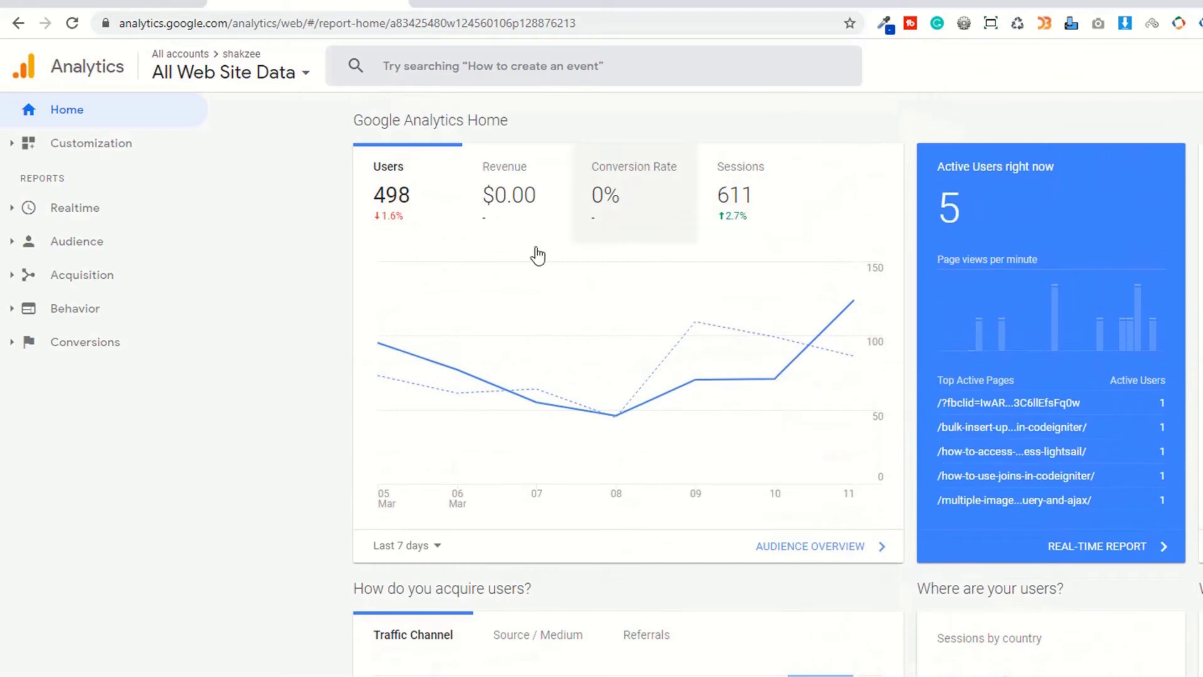
{"action": "mouse_move", "coordinate": [526, 426]}
{"action": "scroll", "coordinate": [791, 355], "scroll_direction": "down", "scroll_amount": 5}
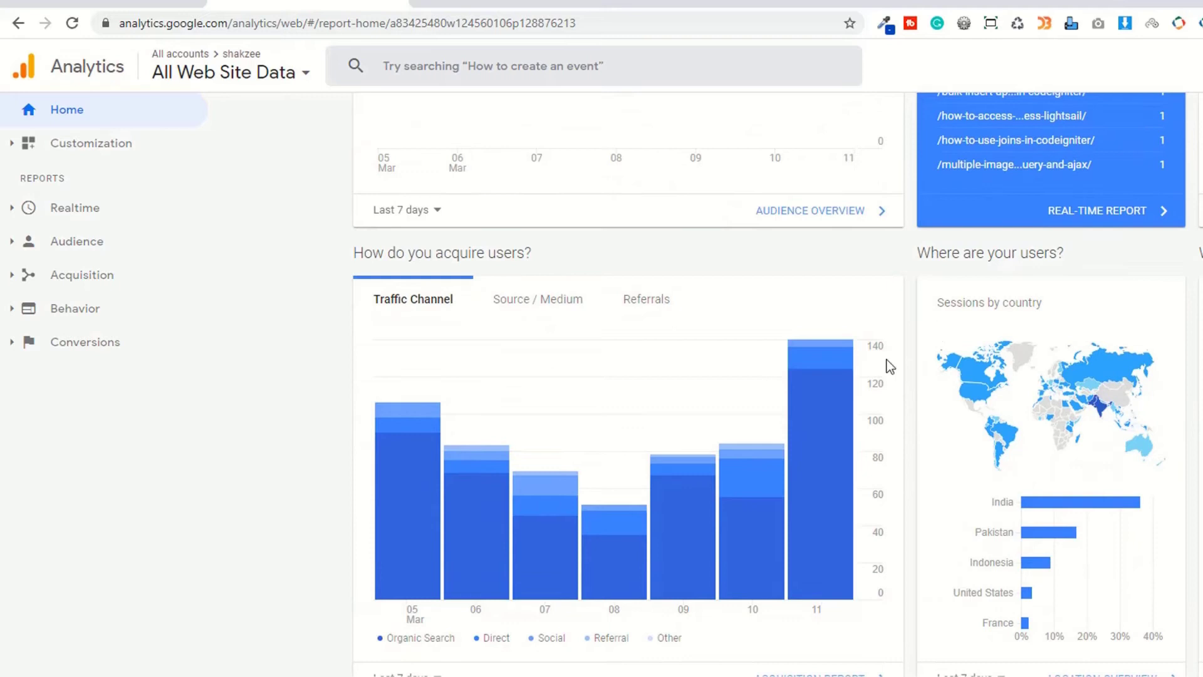
{"action": "scroll", "coordinate": [224, 589], "scroll_direction": "down", "scroll_amount": 15}
{"action": "scroll", "coordinate": [222, 587], "scroll_direction": "up", "scroll_amount": 18}
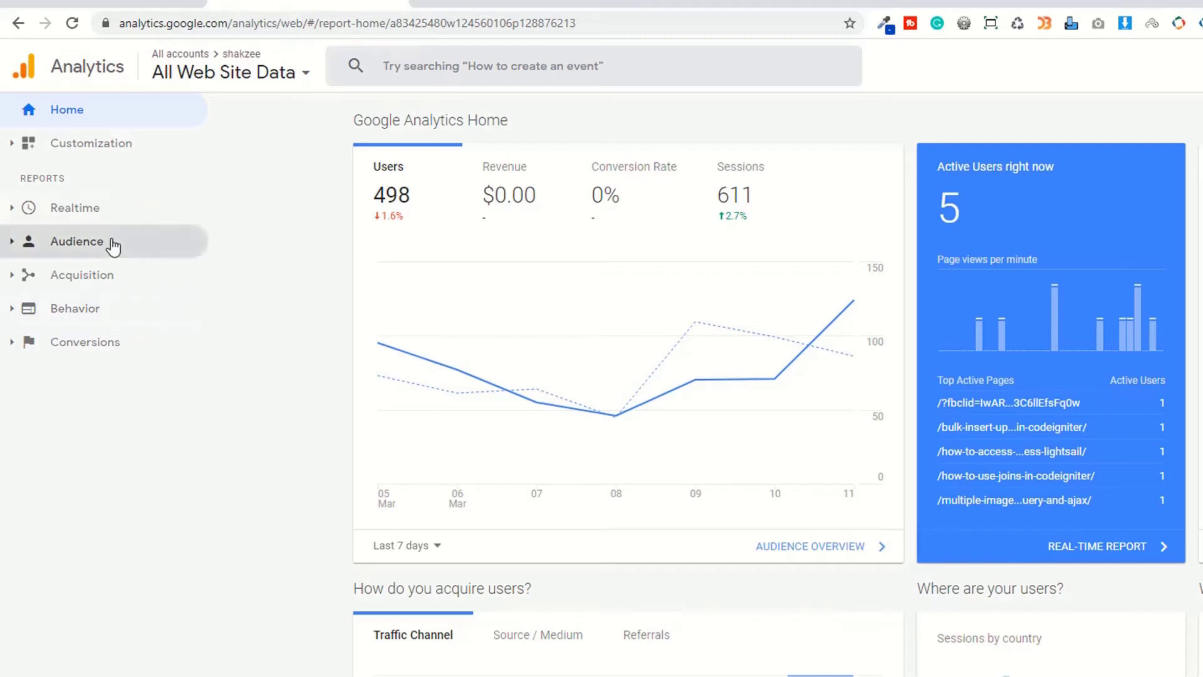
Open the Realtime Overview report and examine its active users, top active pages, social traffic and top locations map
{"action": "left_click", "coordinate": [28, 212]}
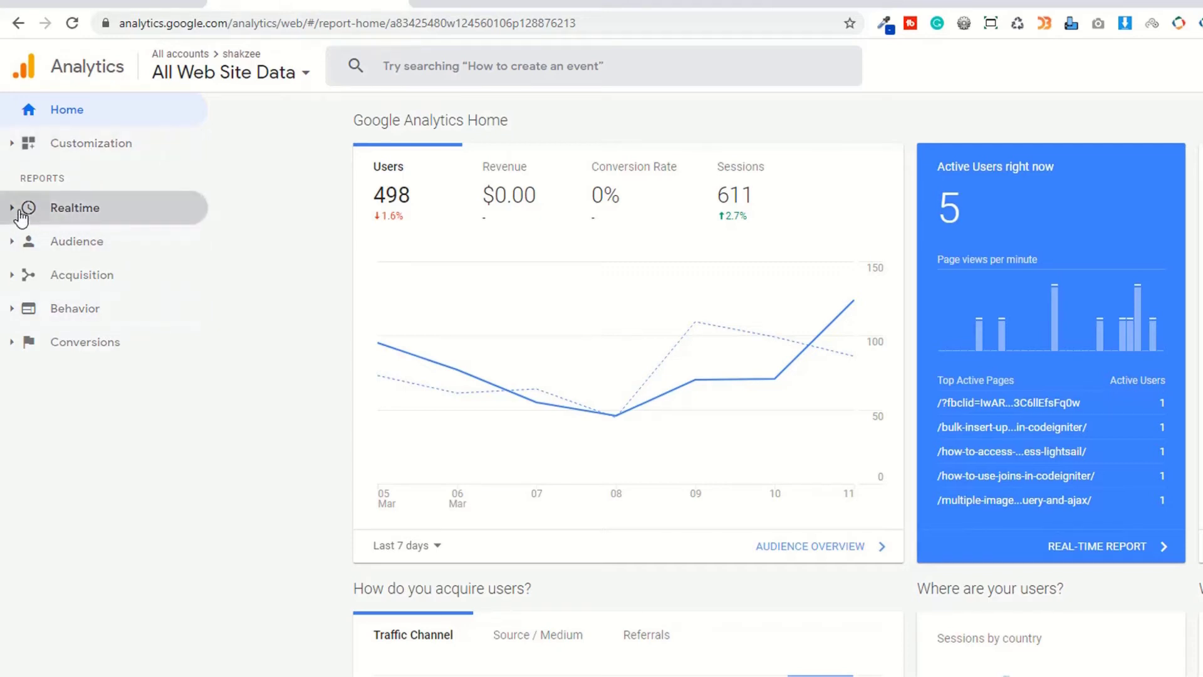
{"action": "left_click", "coordinate": [87, 241]}
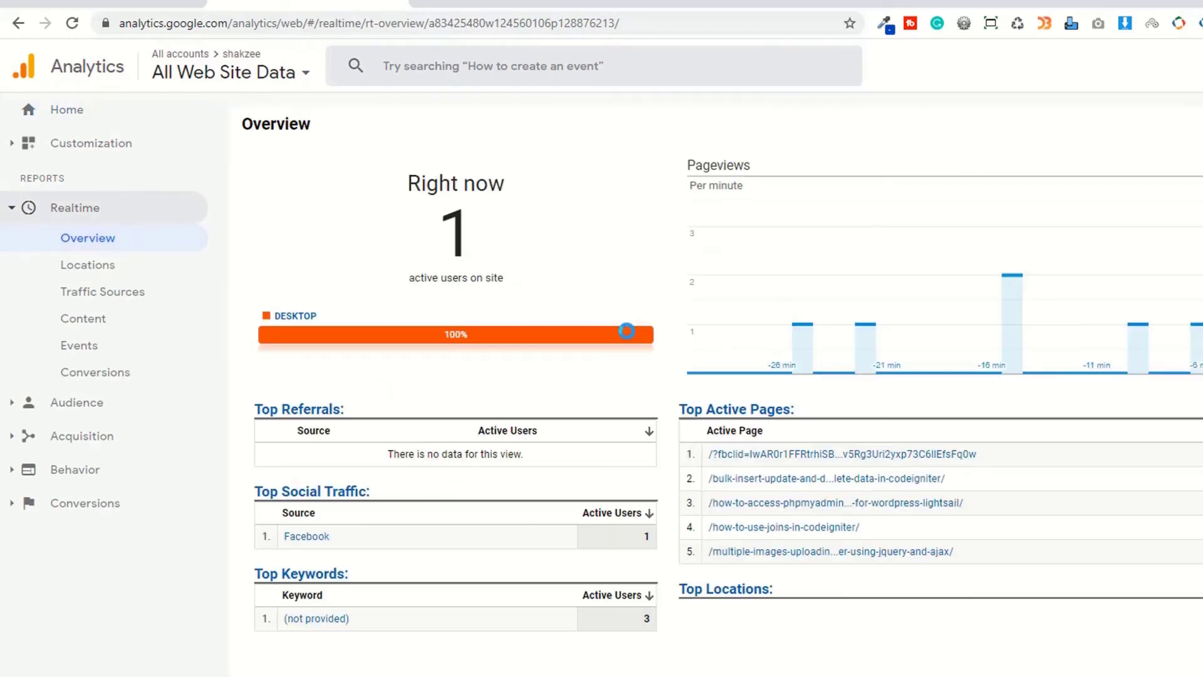
{"action": "scroll", "coordinate": [463, 401], "scroll_direction": "down", "scroll_amount": 1}
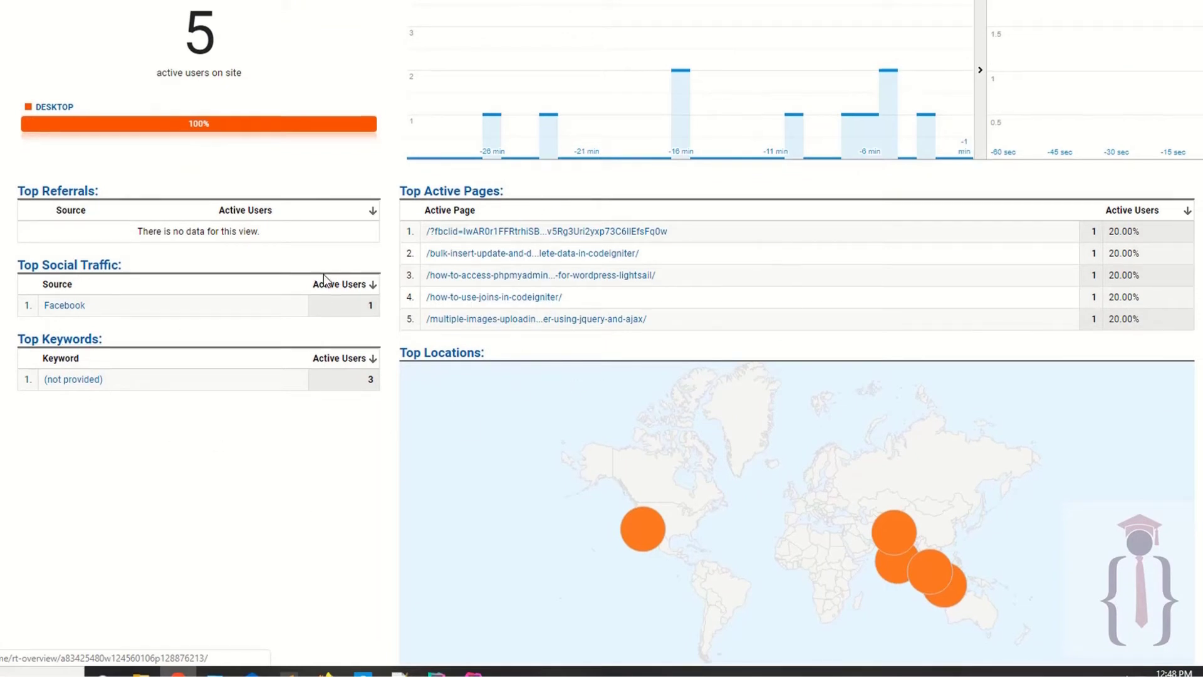
{"action": "scroll", "coordinate": [369, 267], "scroll_direction": "down", "scroll_amount": 1}
{"action": "mouse_move", "coordinate": [891, 429]}
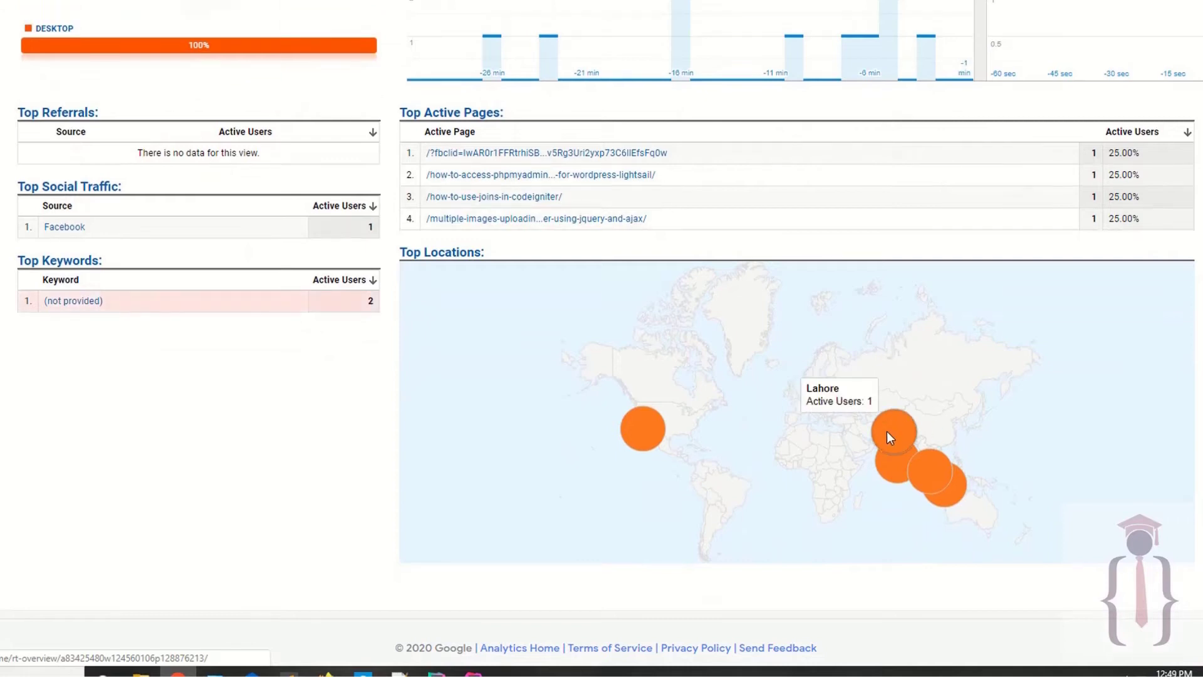
{"action": "mouse_move", "coordinate": [655, 430]}
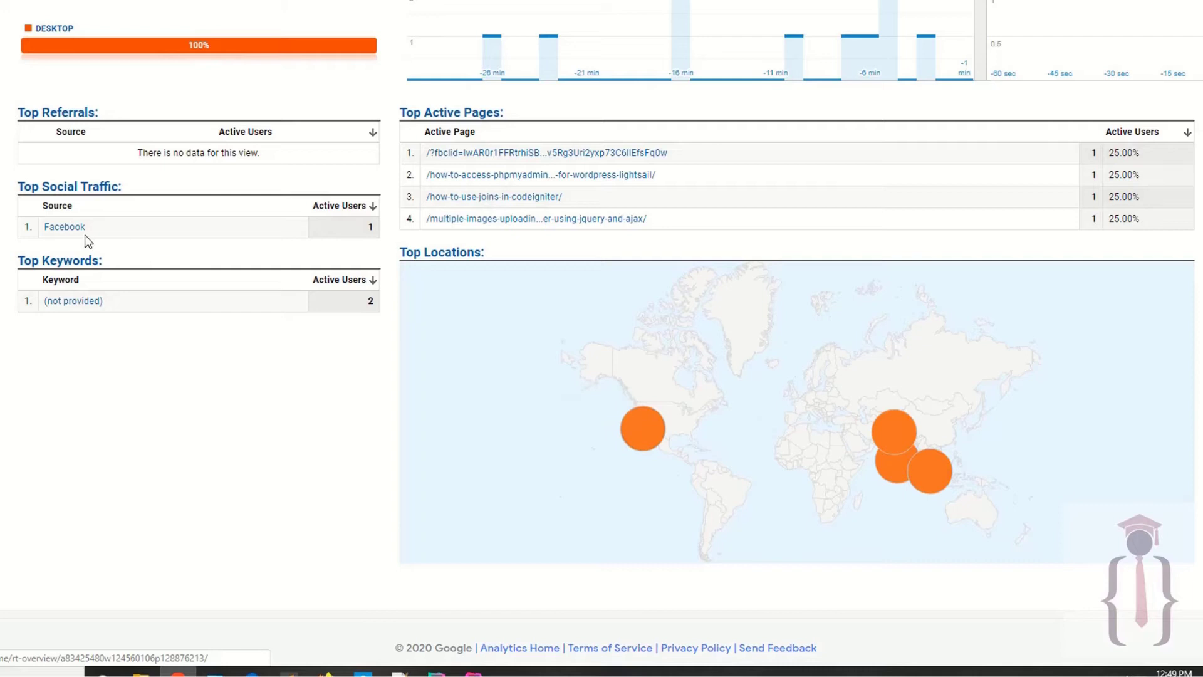
Open the Realtime Locations report and examine the active users by country in the list and on the map
{"action": "left_click", "coordinate": [48, 229]}
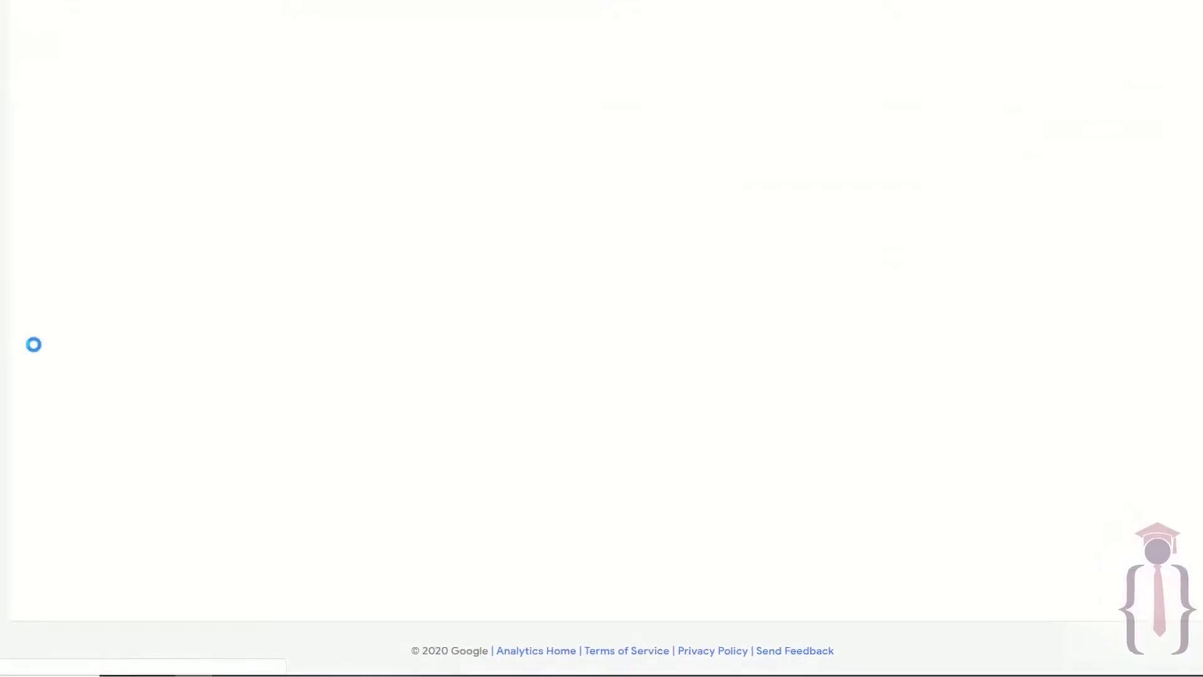
{"action": "mouse_move", "coordinate": [839, 490]}
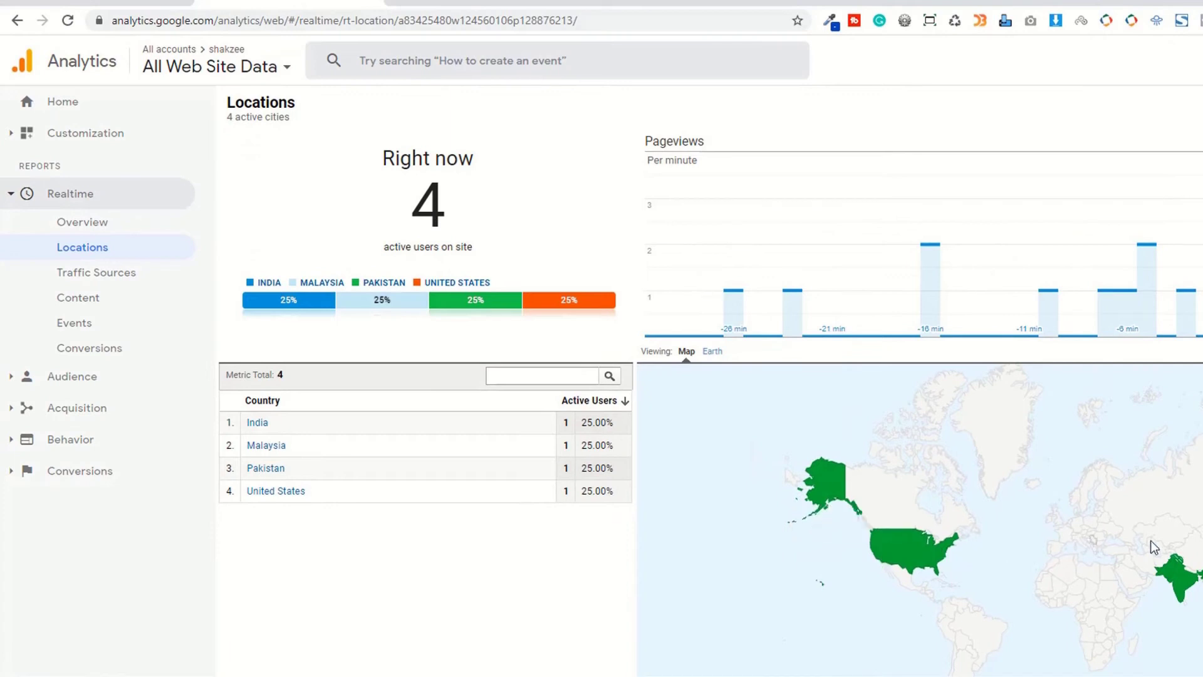
{"action": "mouse_move", "coordinate": [1170, 577]}
{"action": "scroll", "coordinate": [346, 499], "scroll_direction": "up", "scroll_amount": 1}
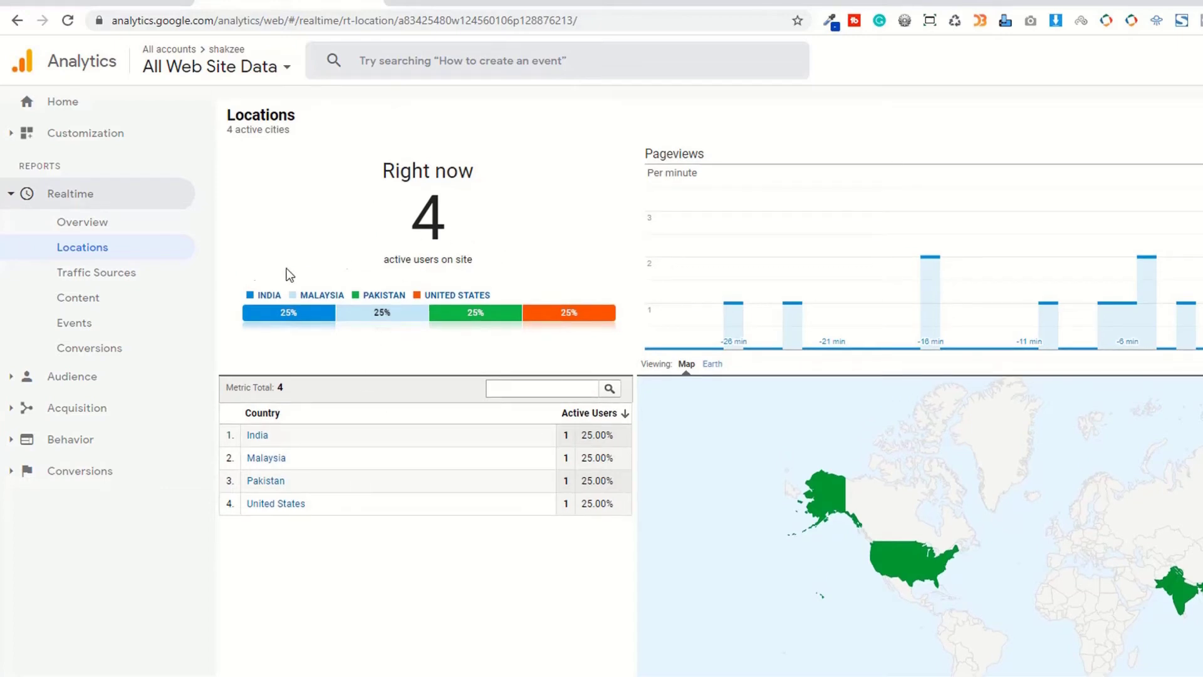
Go through the Realtime Traffic Sources, Content, Events and Conversions reports
{"action": "left_click", "coordinate": [79, 273]}
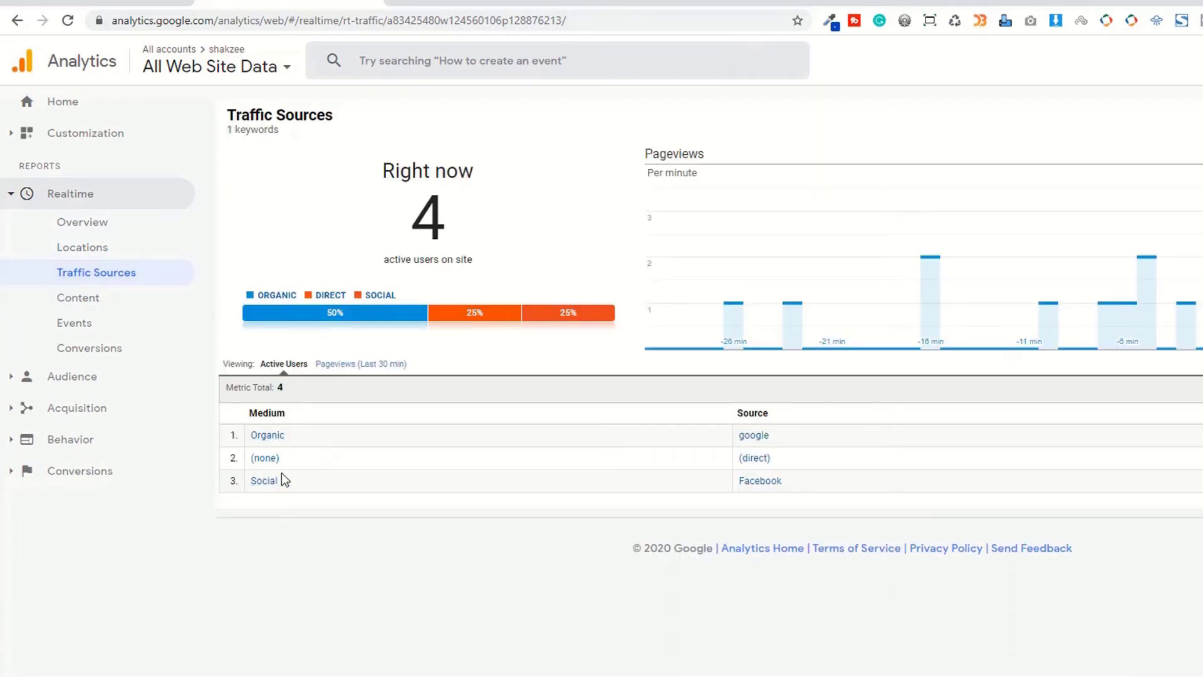
{"action": "left_click", "coordinate": [78, 297]}
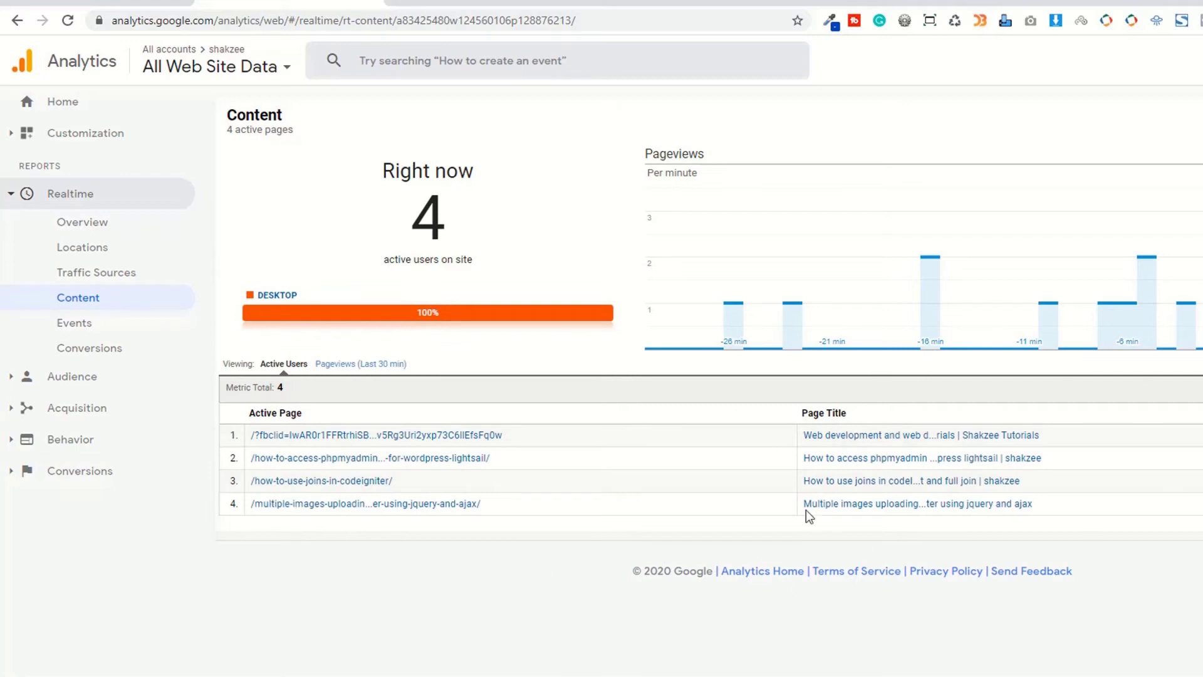
{"action": "left_click", "coordinate": [85, 326]}
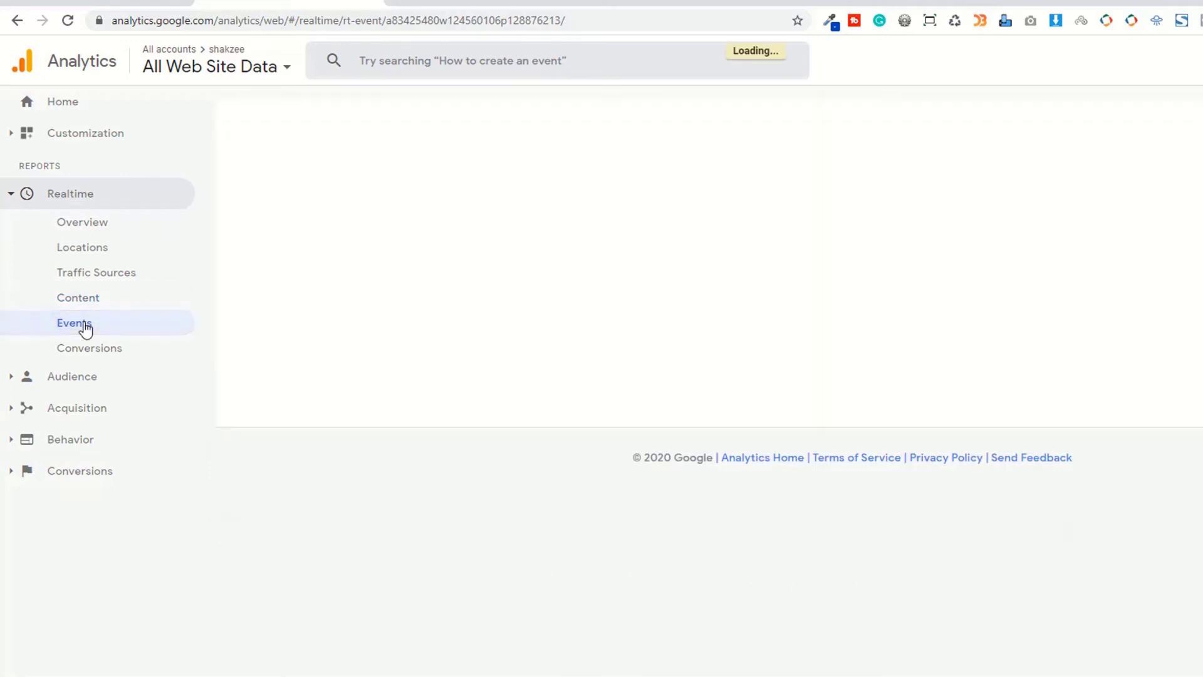
{"action": "left_click", "coordinate": [59, 354]}
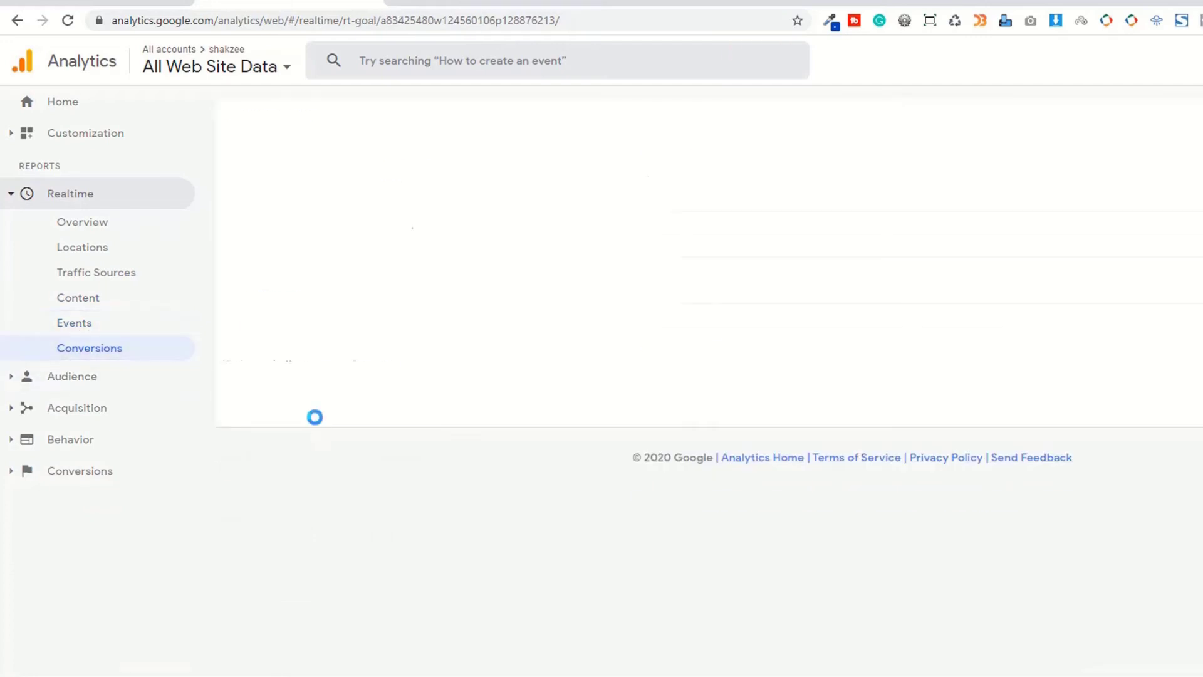
Open the Audience Overview report and dismiss the tip about adding segments
{"action": "left_click", "coordinate": [60, 381]}
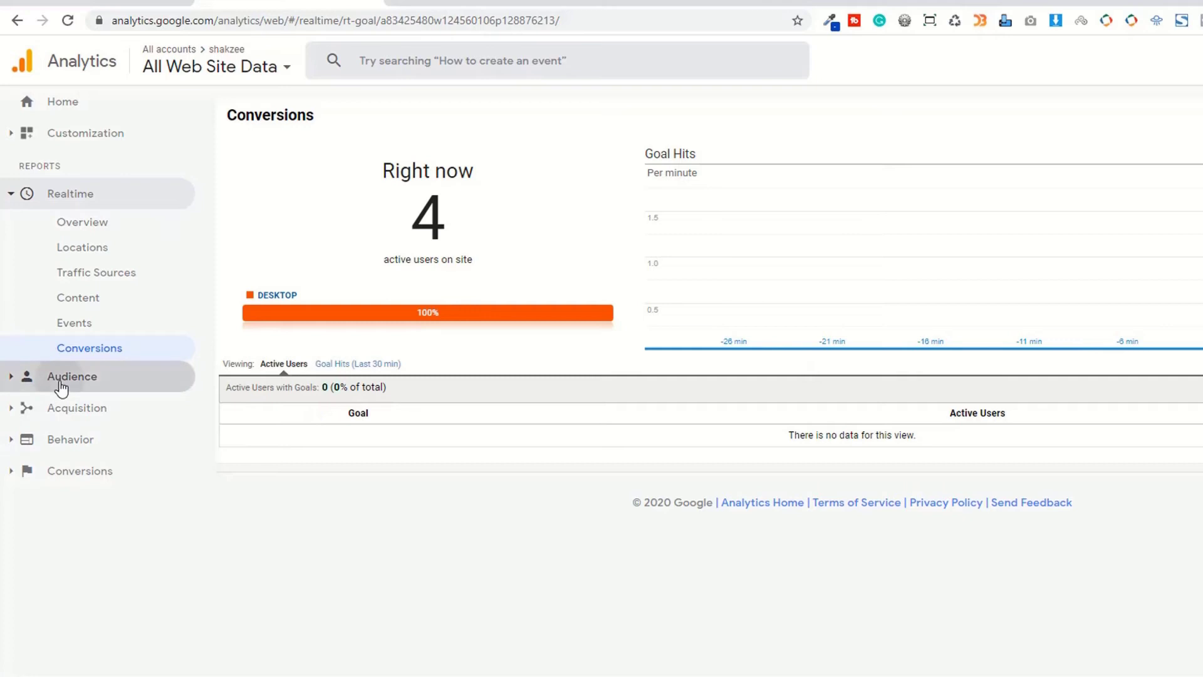
{"action": "left_click", "coordinate": [81, 254]}
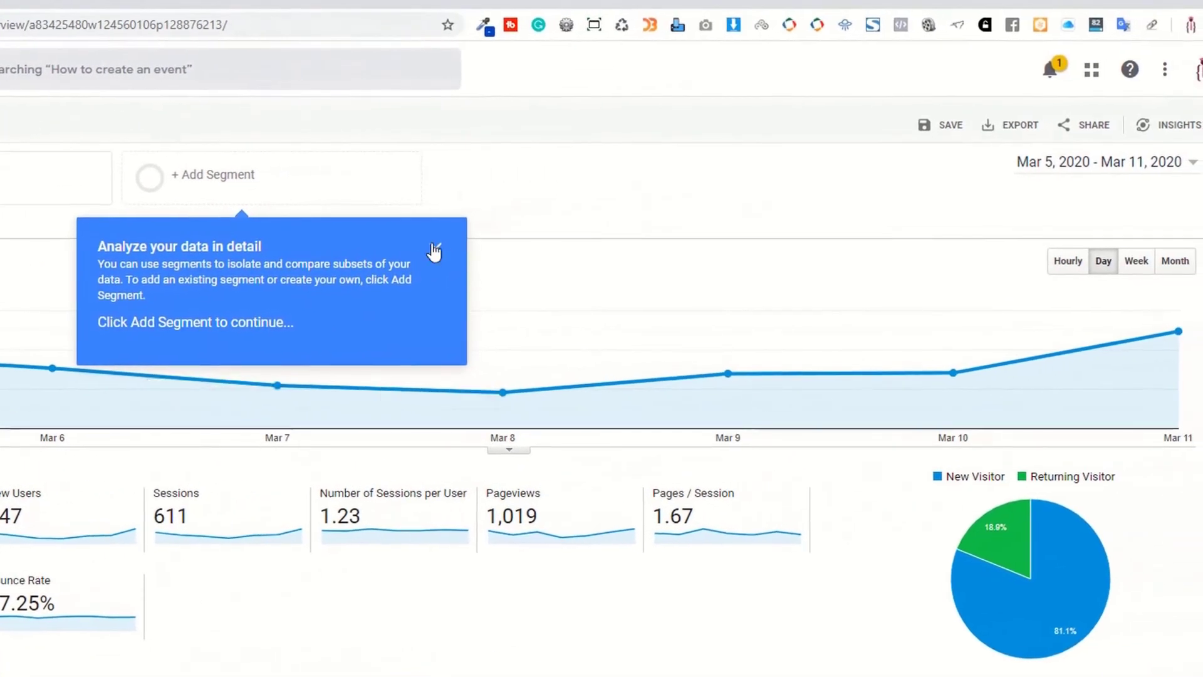
{"action": "left_click", "coordinate": [787, 225]}
Look at the report's date range options and the Analytics Intelligence insights, closing each without changes
{"action": "left_click", "coordinate": [1144, 161]}
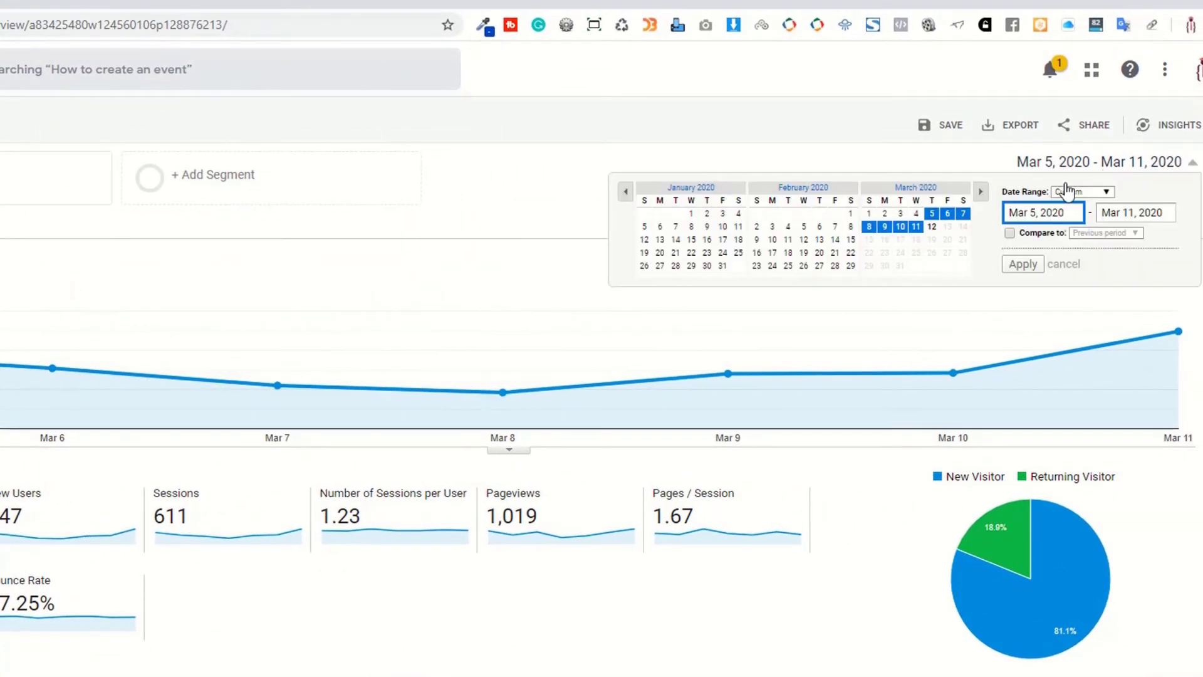
{"action": "left_click", "coordinate": [1127, 162]}
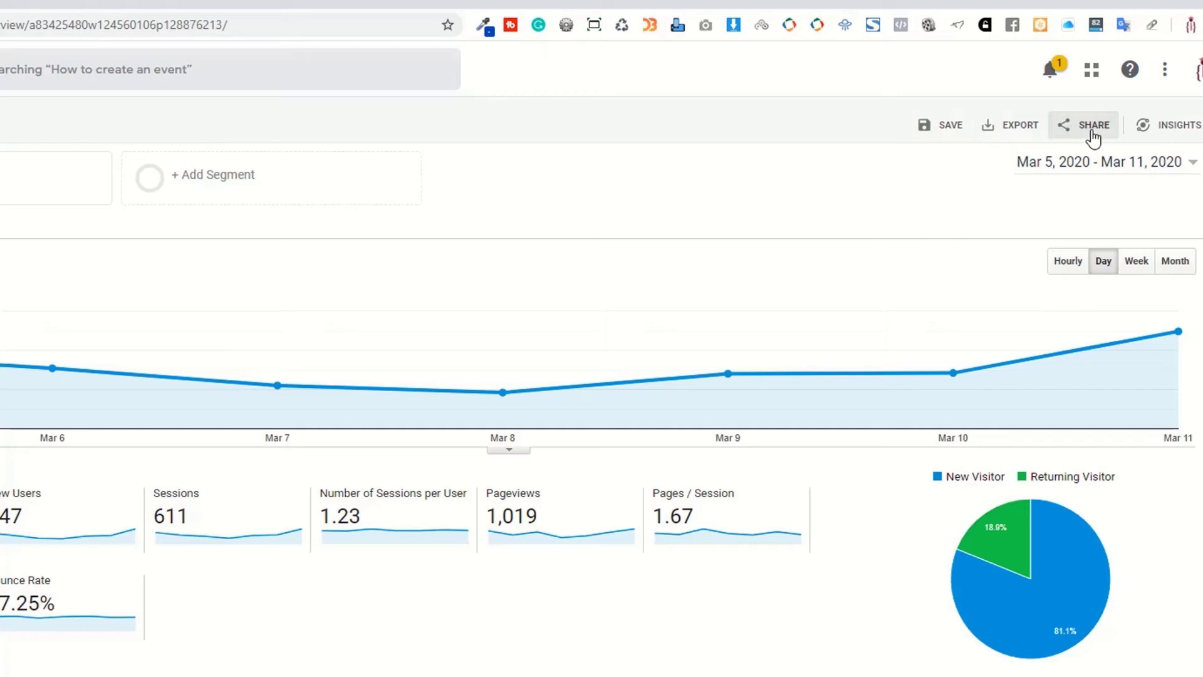
{"action": "left_click", "coordinate": [1160, 133]}
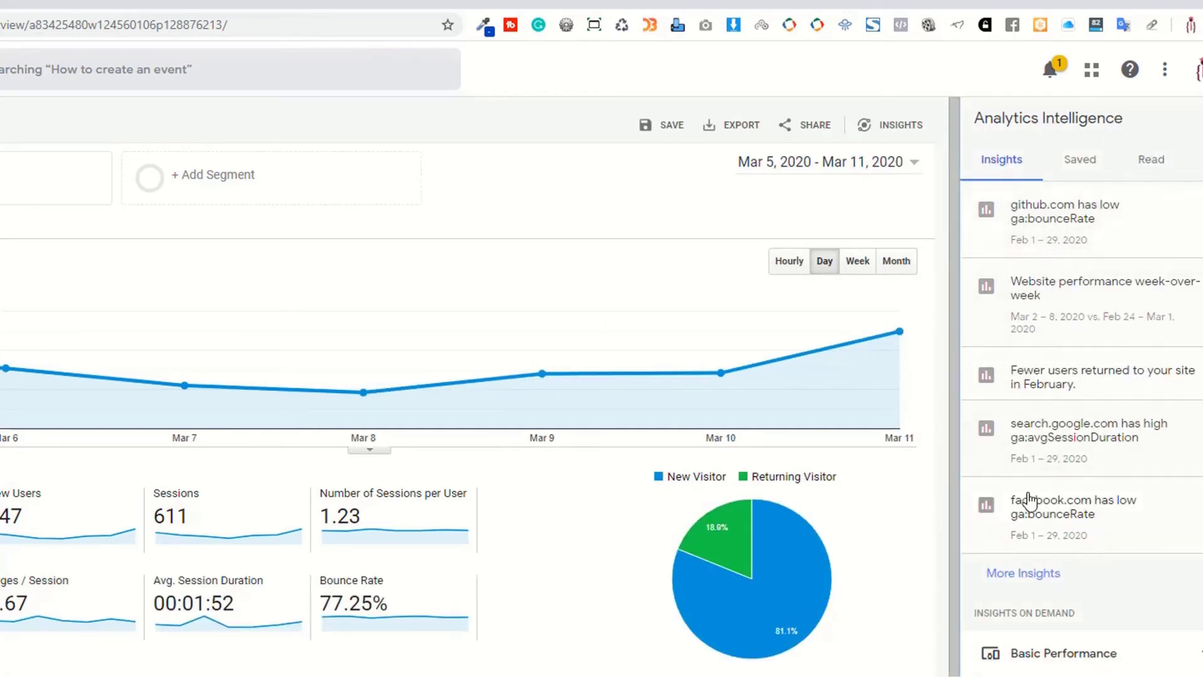
{"action": "left_click", "coordinate": [1200, 119]}
Examine the audience metrics and language list, and break the users down by country, city and browser
{"action": "scroll", "coordinate": [601, 376], "scroll_direction": "down", "scroll_amount": 3}
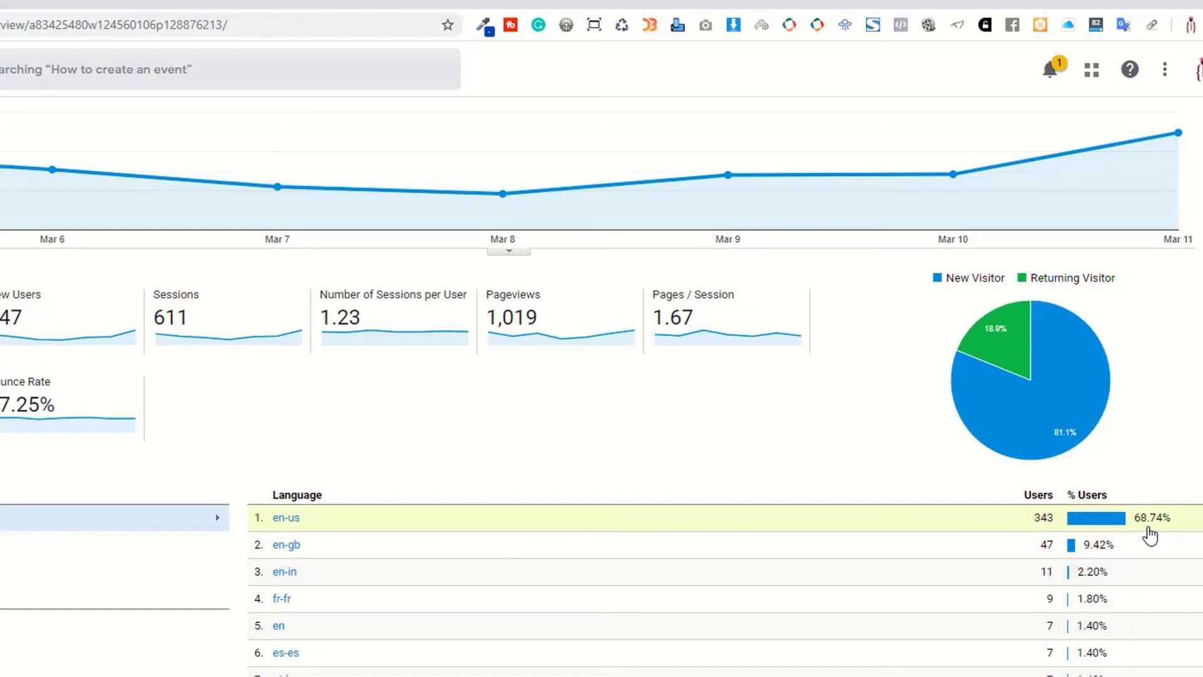
{"action": "scroll", "coordinate": [248, 603], "scroll_direction": "up", "scroll_amount": 3}
{"action": "scroll", "coordinate": [246, 605], "scroll_direction": "down", "scroll_amount": 3}
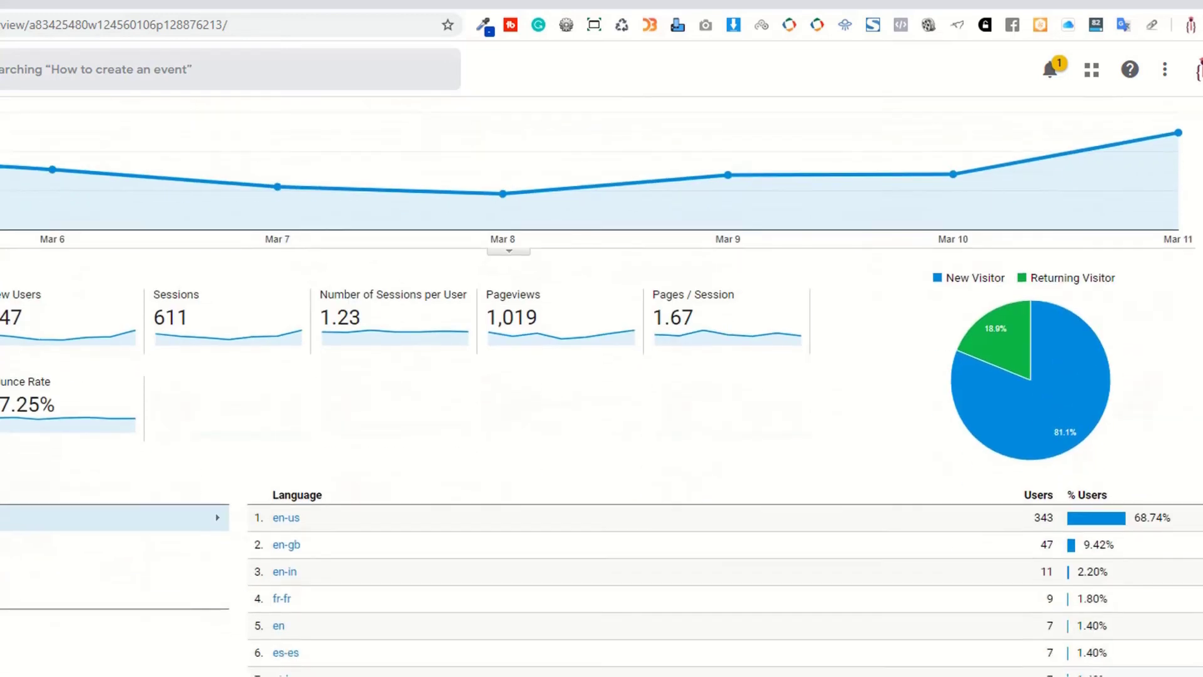
{"action": "left_click", "coordinate": [126, 544]}
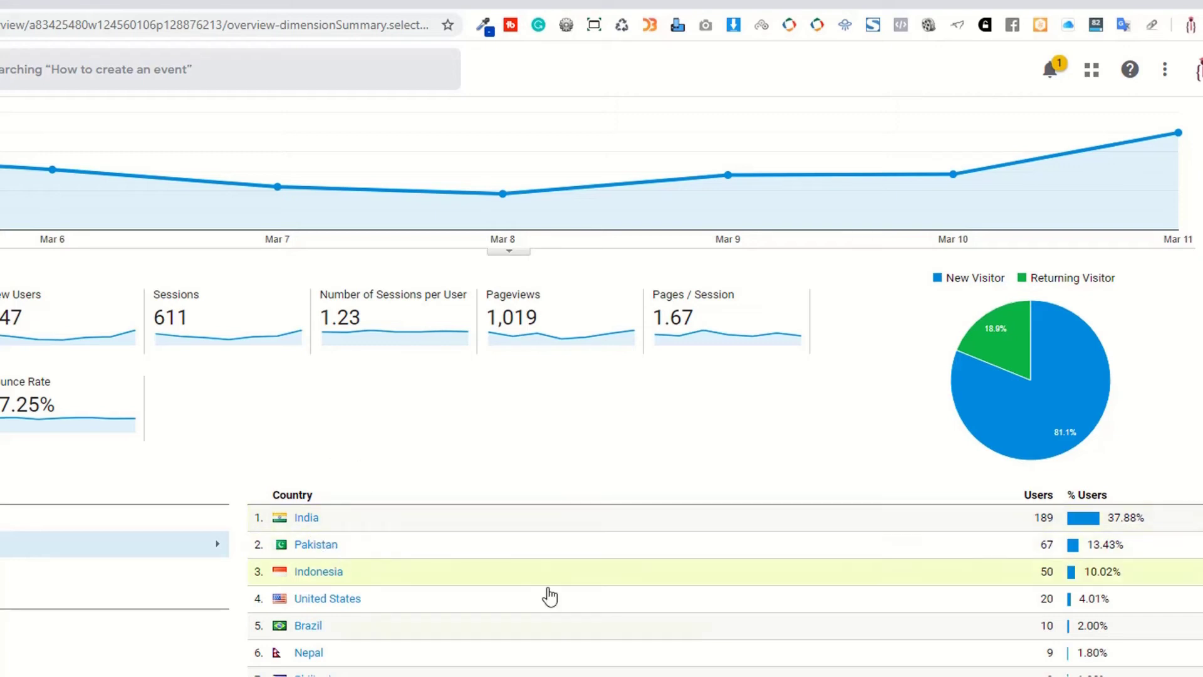
{"action": "scroll", "coordinate": [88, 464], "scroll_direction": "up", "scroll_amount": 3}
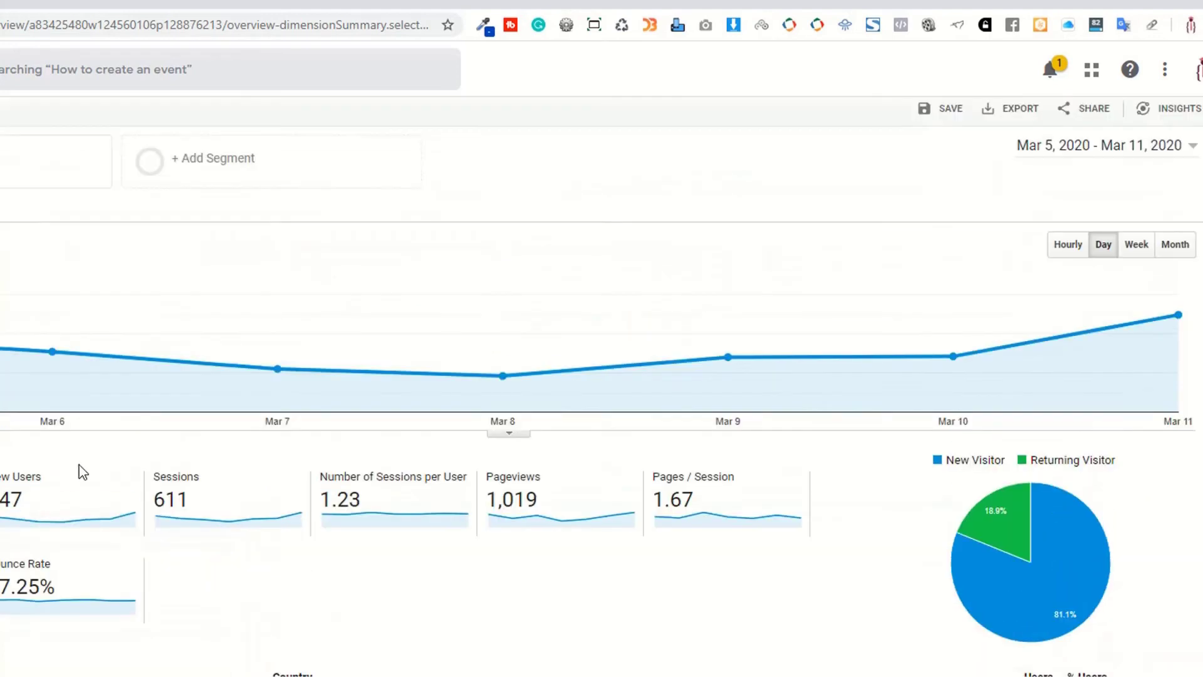
{"action": "scroll", "coordinate": [136, 412], "scroll_direction": "down", "scroll_amount": 1}
{"action": "scroll", "coordinate": [137, 412], "scroll_direction": "down", "scroll_amount": 2}
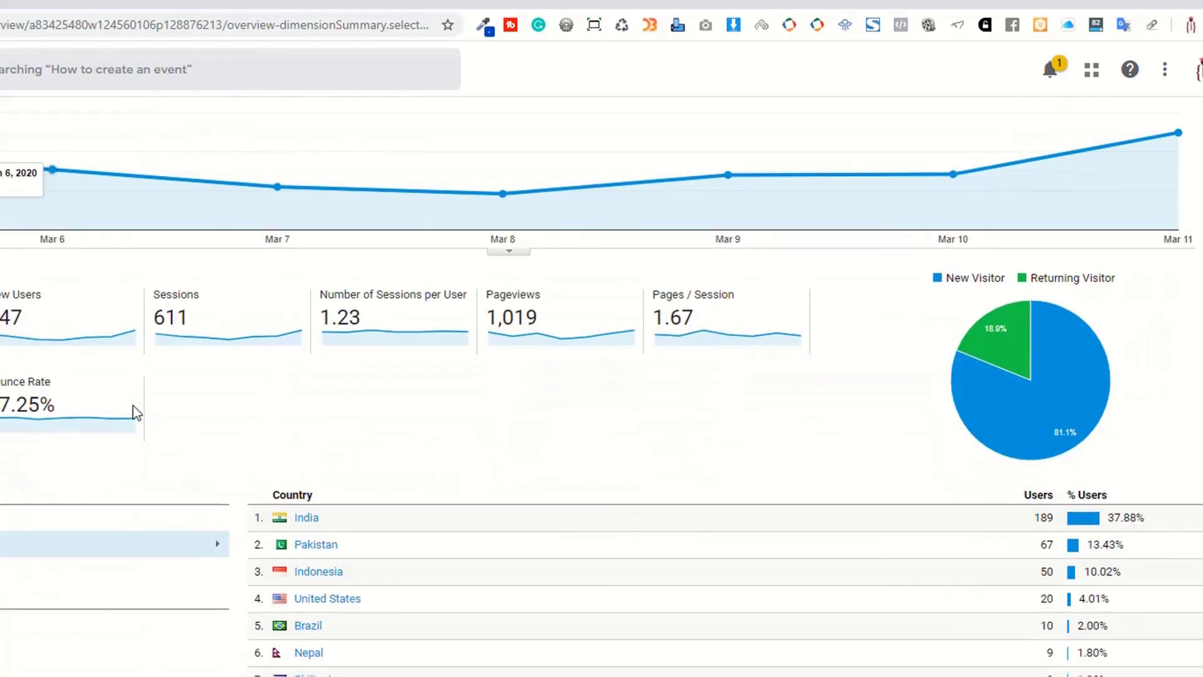
{"action": "left_click", "coordinate": [9, 569]}
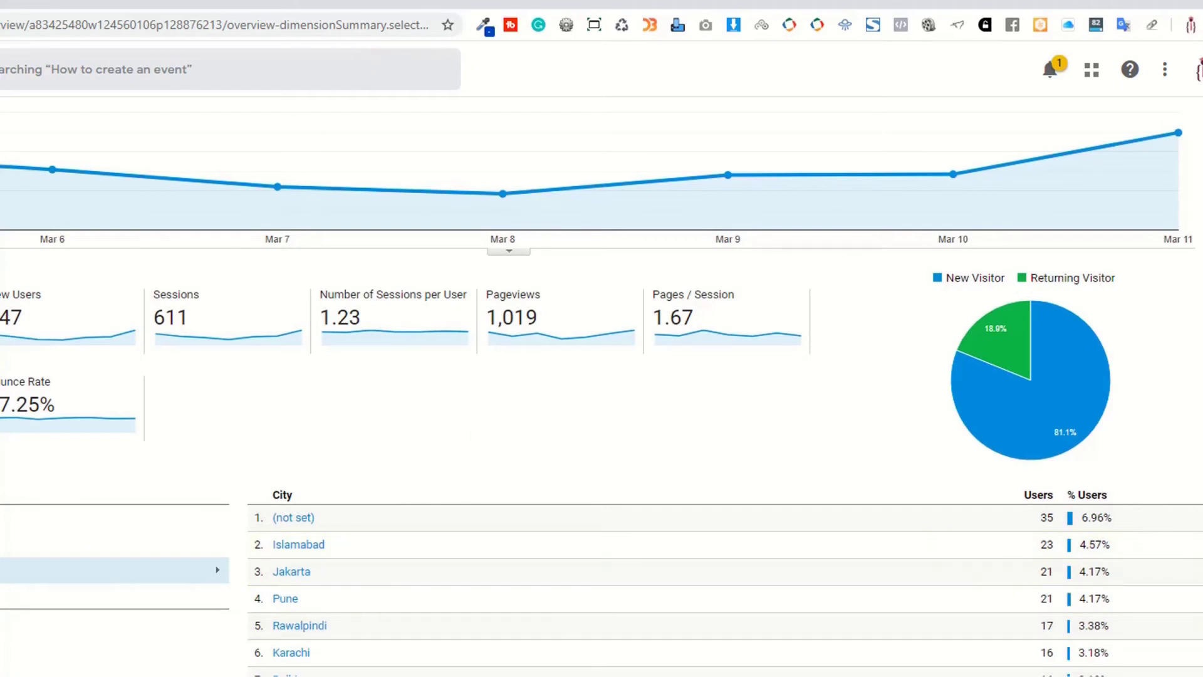
{"action": "left_click", "coordinate": [3, 622]}
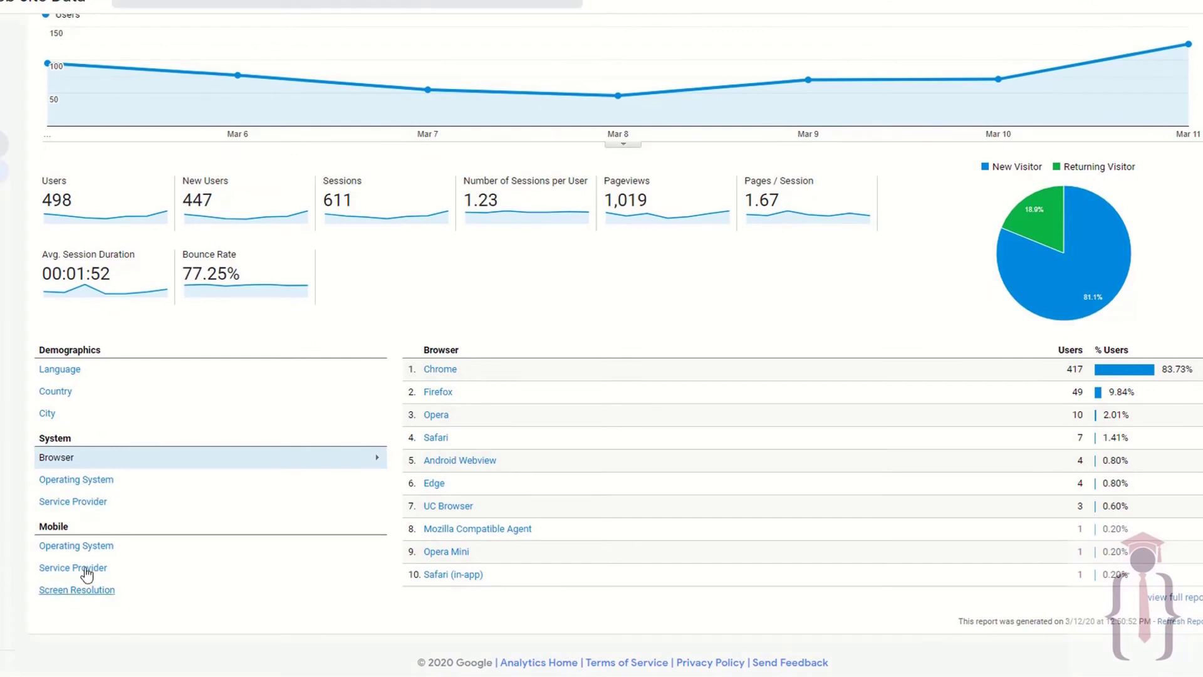
Open the Acquisition Overview report and examine the top channels chart and its channel table
{"action": "scroll", "coordinate": [6, 282], "scroll_direction": "down", "scroll_amount": 1}
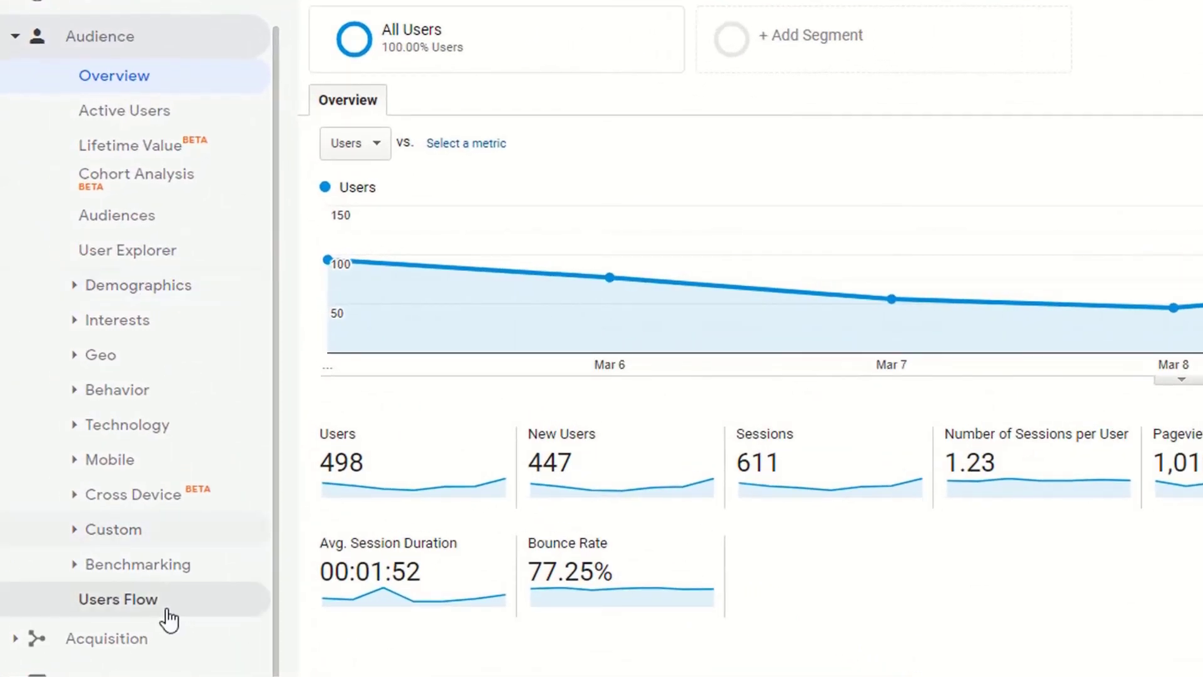
{"action": "left_click", "coordinate": [28, 648]}
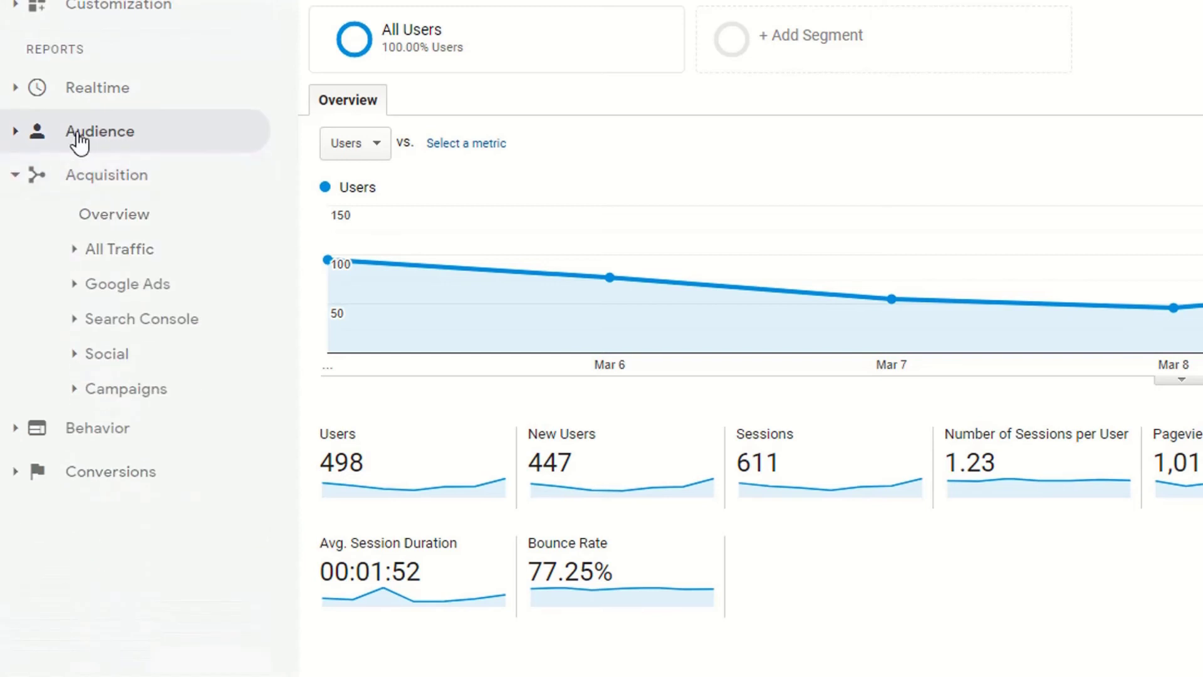
{"action": "left_click", "coordinate": [123, 210]}
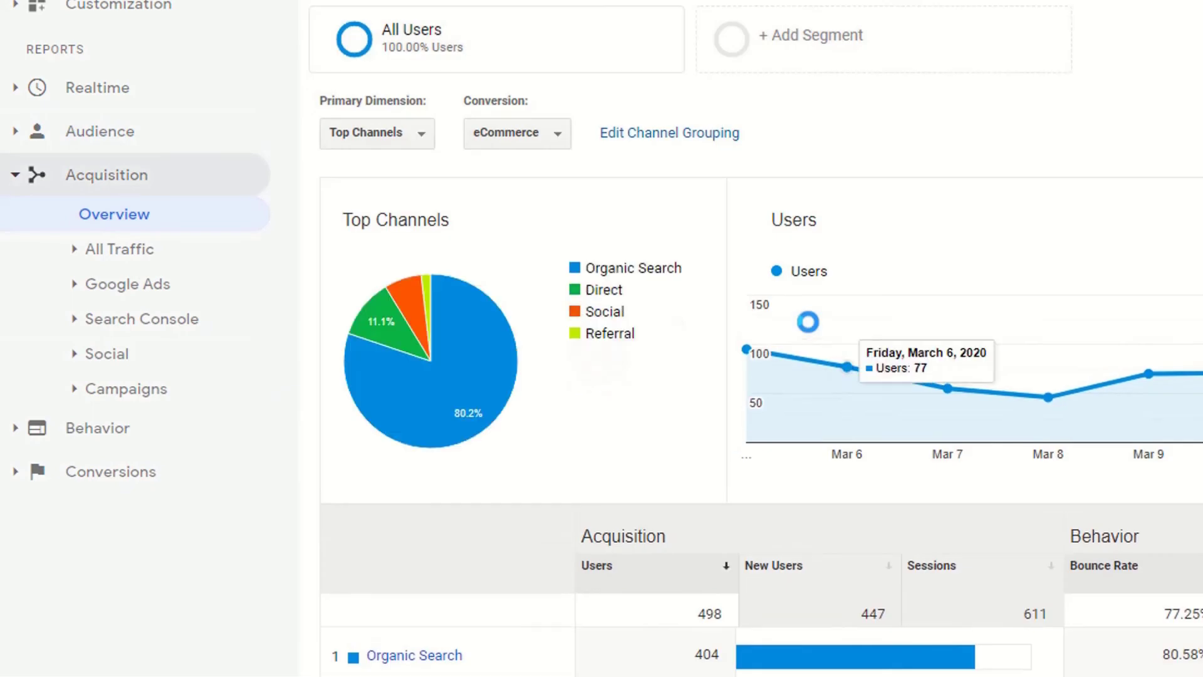
{"action": "scroll", "coordinate": [808, 326], "scroll_direction": "down", "scroll_amount": 2}
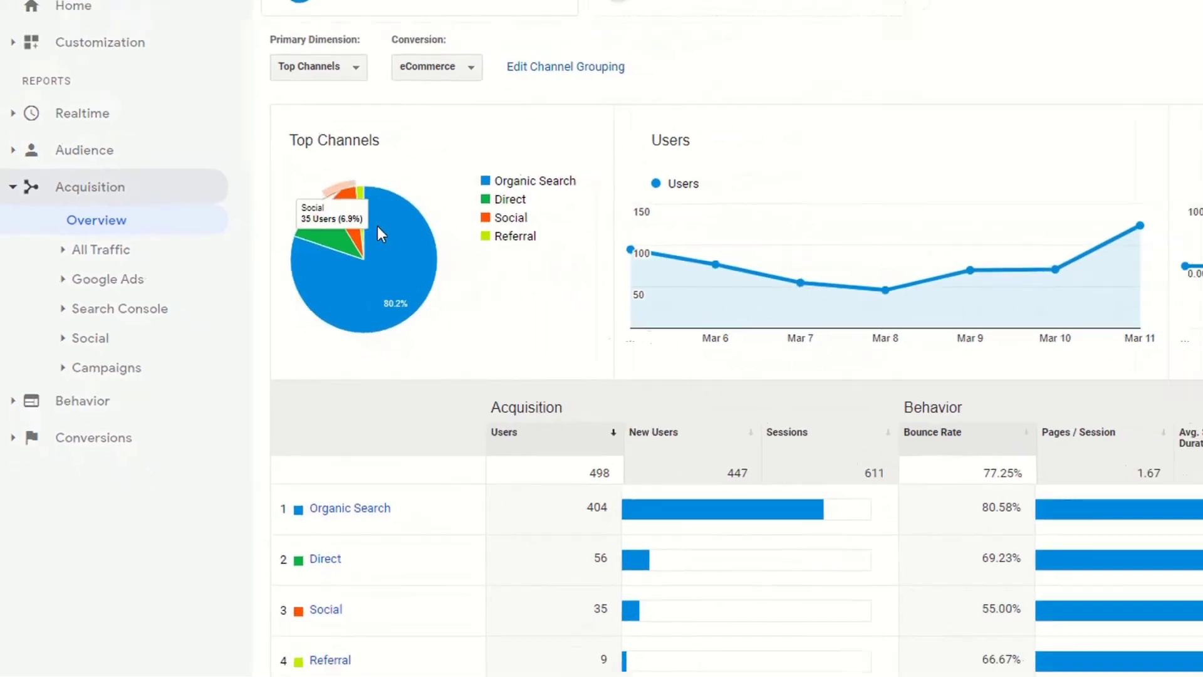
{"action": "mouse_move", "coordinate": [495, 260]}
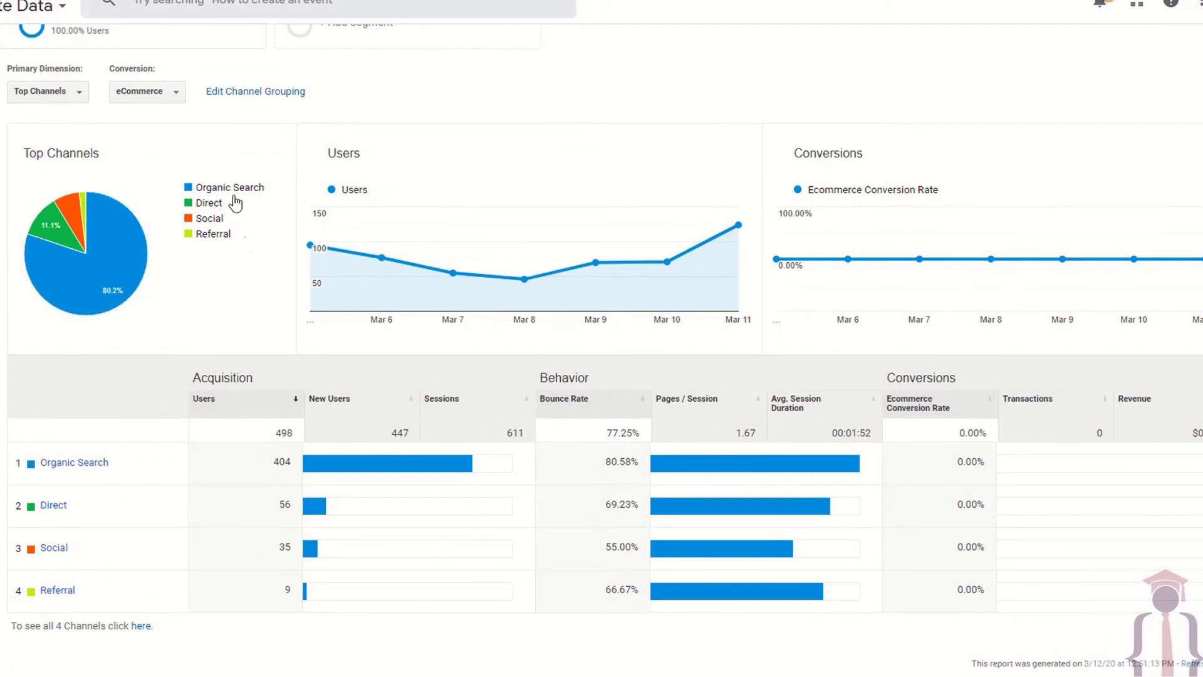
Inspect the Direct and Social shares in the Top Channels chart, and open the Organic Search channel's keyword report
{"action": "mouse_move", "coordinate": [42, 231]}
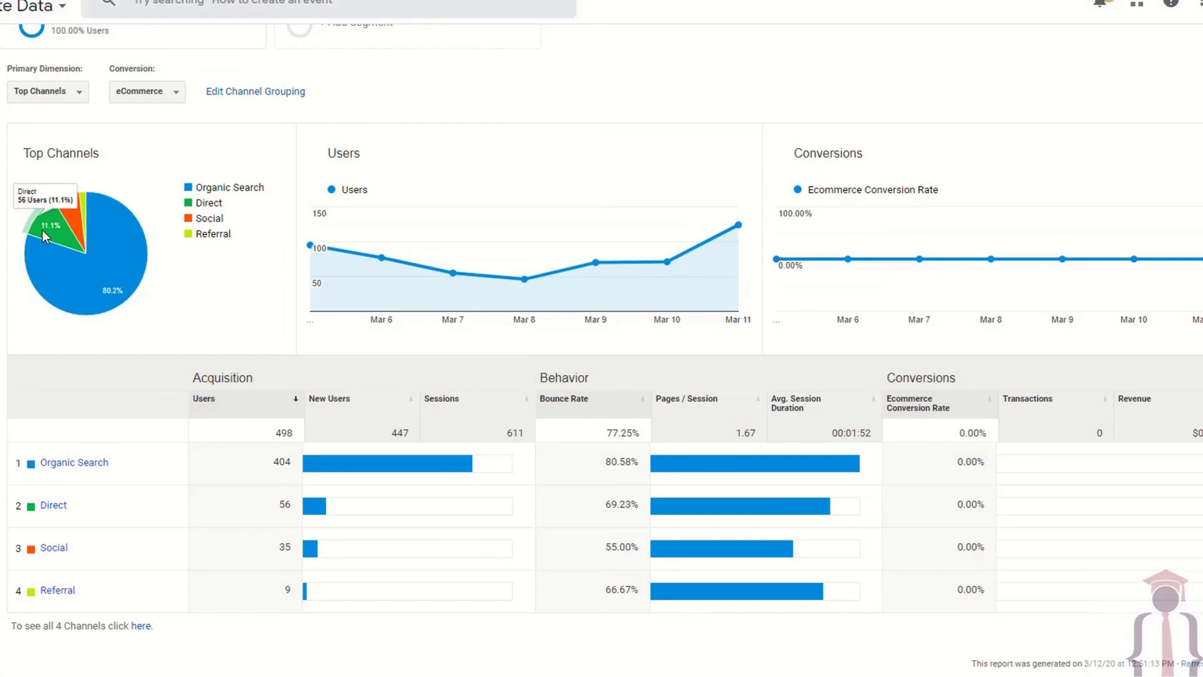
{"action": "mouse_move", "coordinate": [80, 210]}
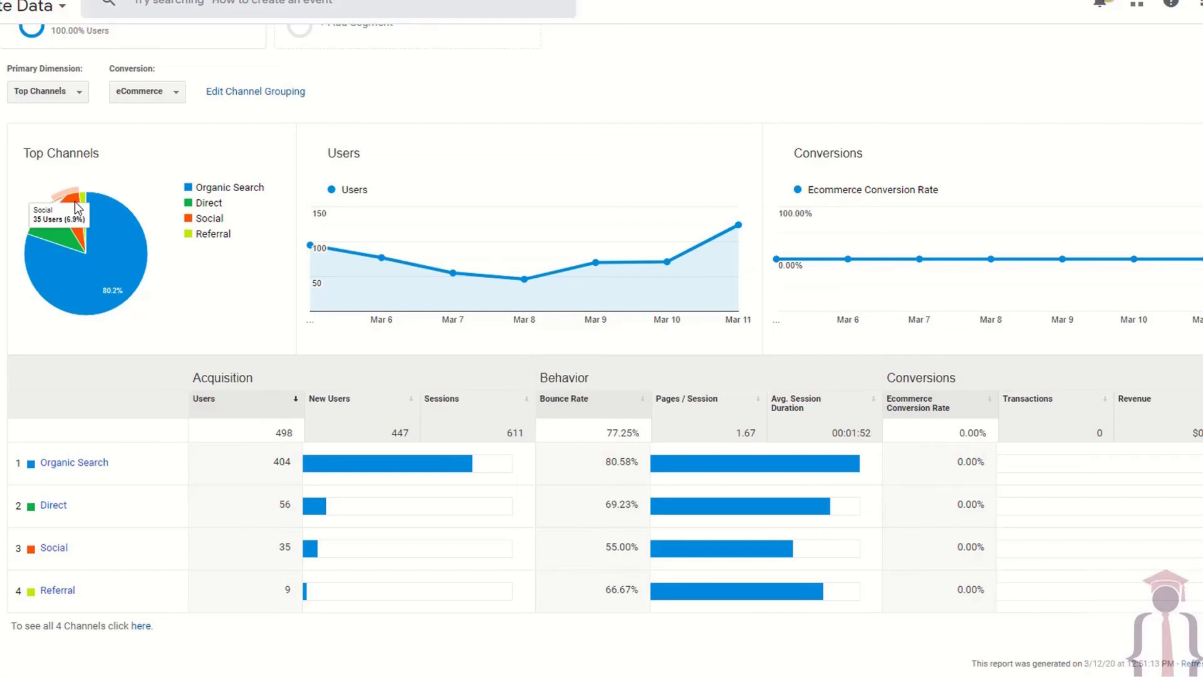
{"action": "mouse_move", "coordinate": [540, 291]}
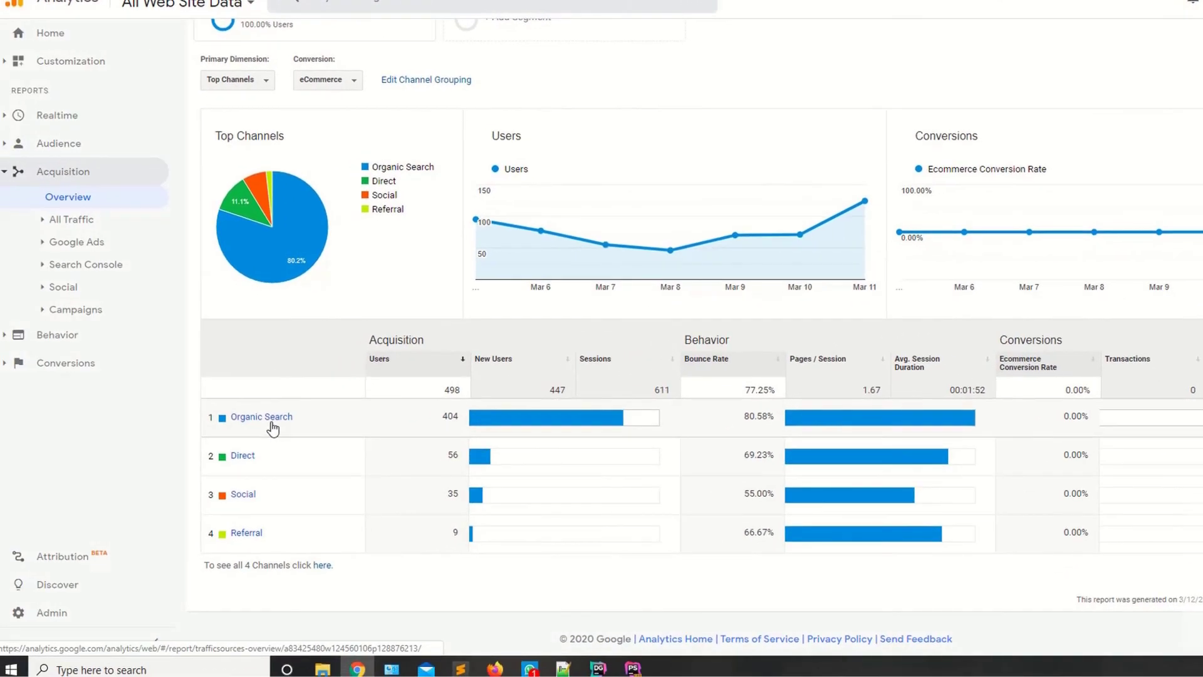
{"action": "left_click", "coordinate": [272, 424]}
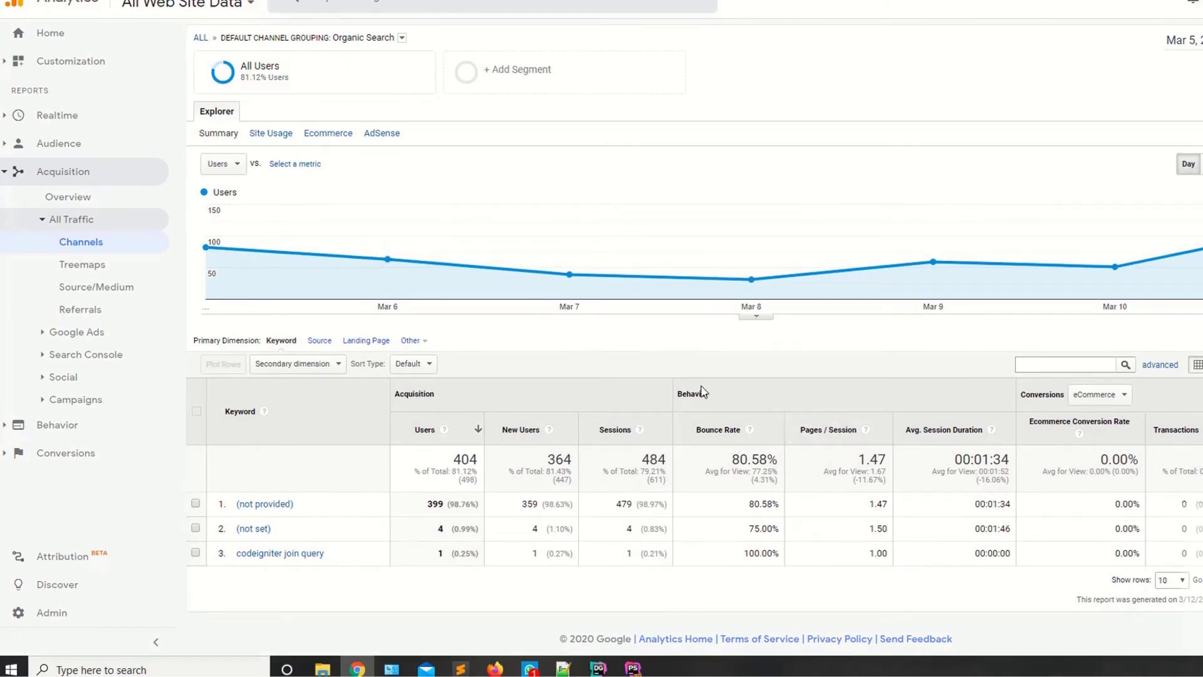
{"action": "scroll", "coordinate": [677, 395], "scroll_direction": "up", "scroll_amount": 1}
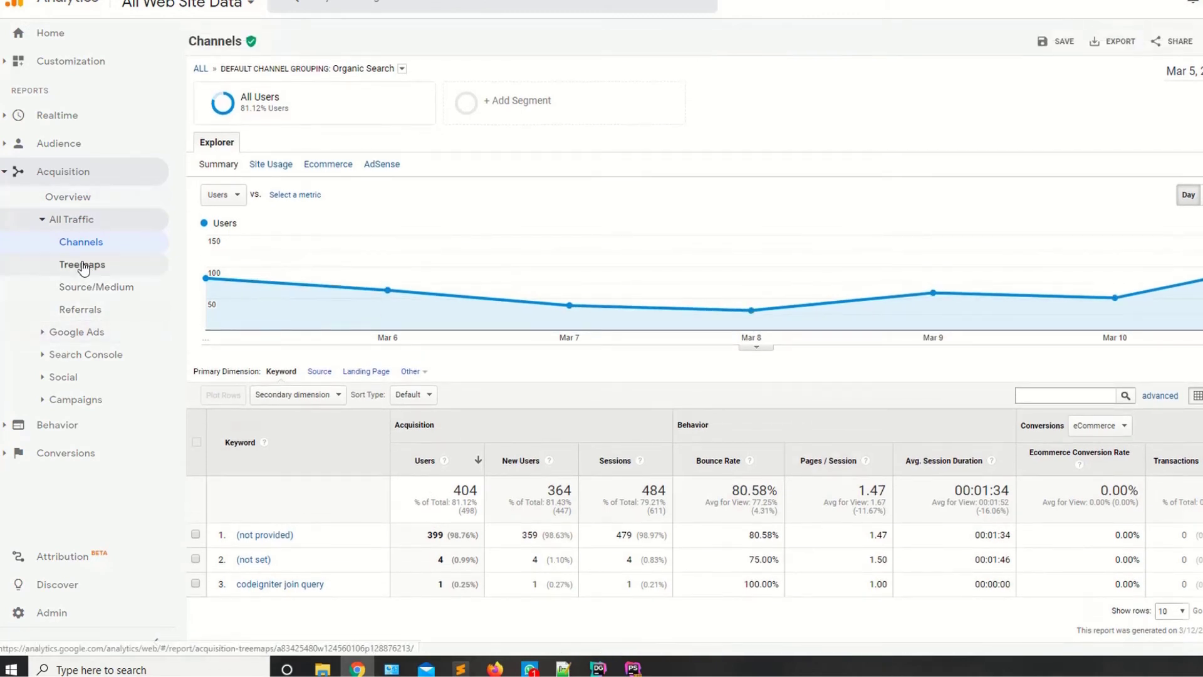
View the Treemaps report for all traffic, and open the Social Overview report to examine sessions by social network
{"action": "left_click", "coordinate": [85, 275]}
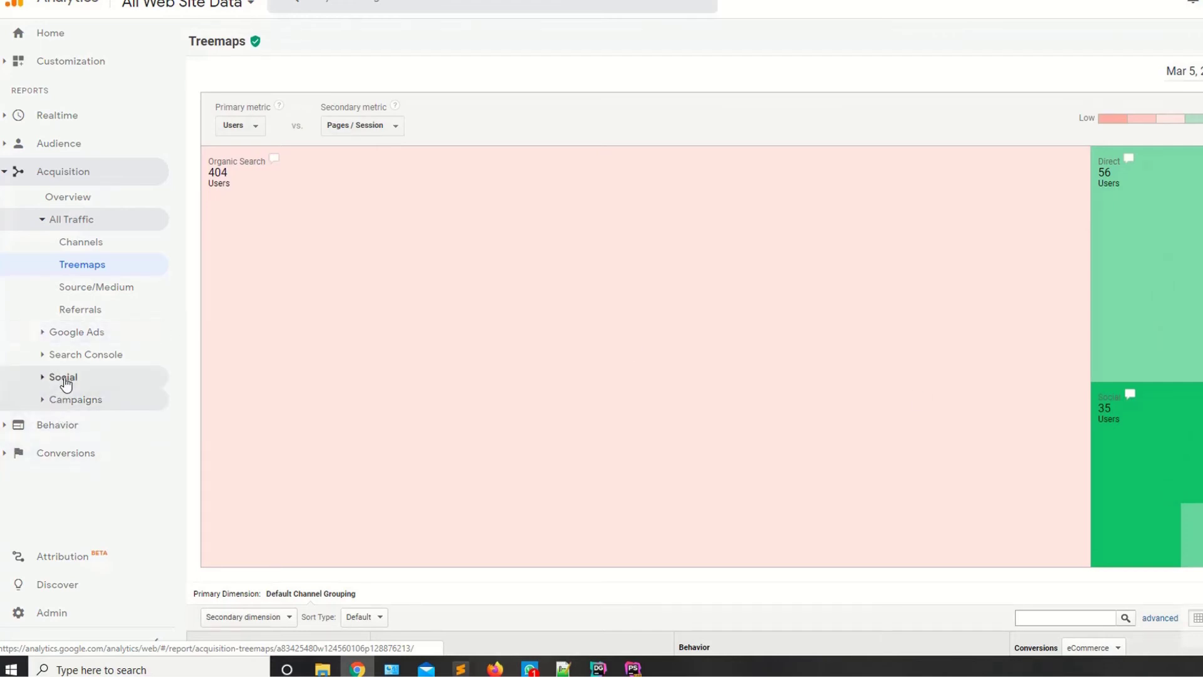
{"action": "left_click", "coordinate": [62, 377]}
{"action": "left_click", "coordinate": [79, 401]}
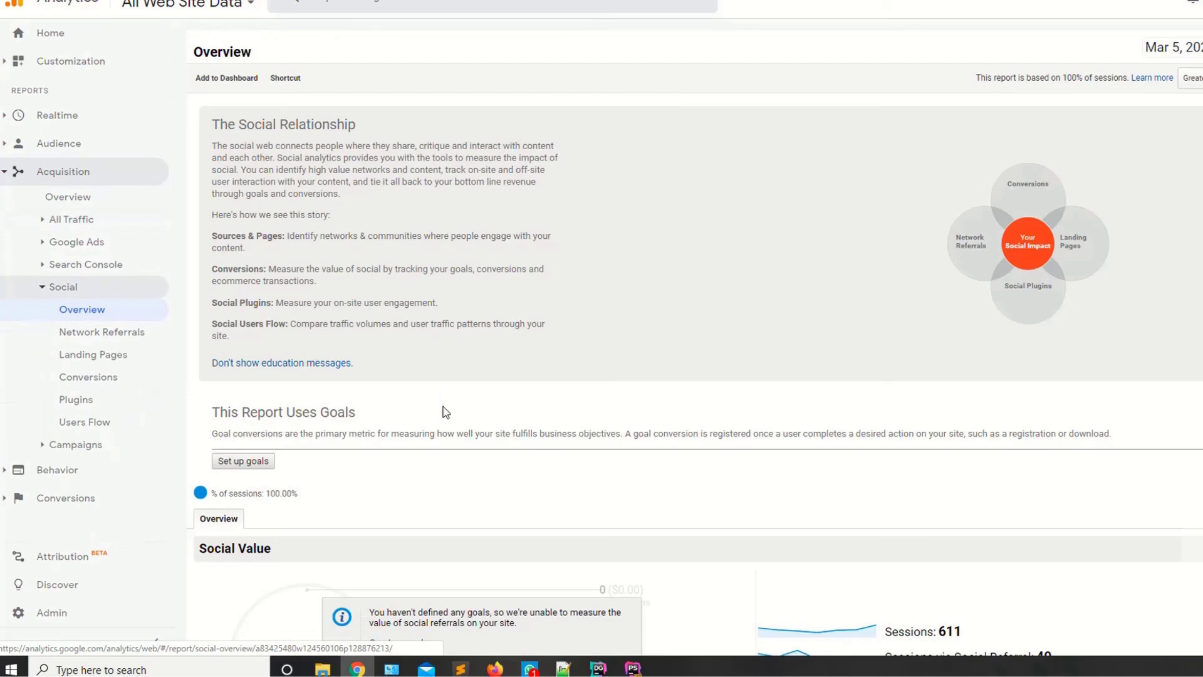
{"action": "scroll", "coordinate": [607, 385], "scroll_direction": "down", "scroll_amount": 5}
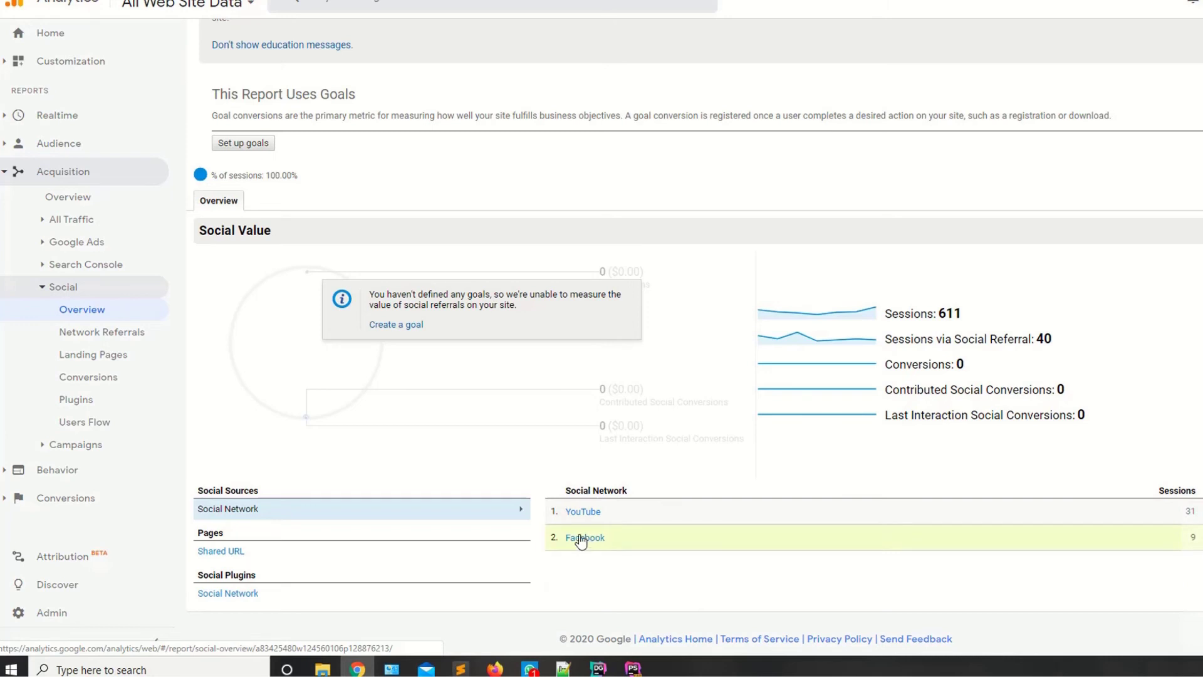
Open the Behavior Overview report and examine its pageview metrics and list of most viewed pages
{"action": "left_click", "coordinate": [20, 475]}
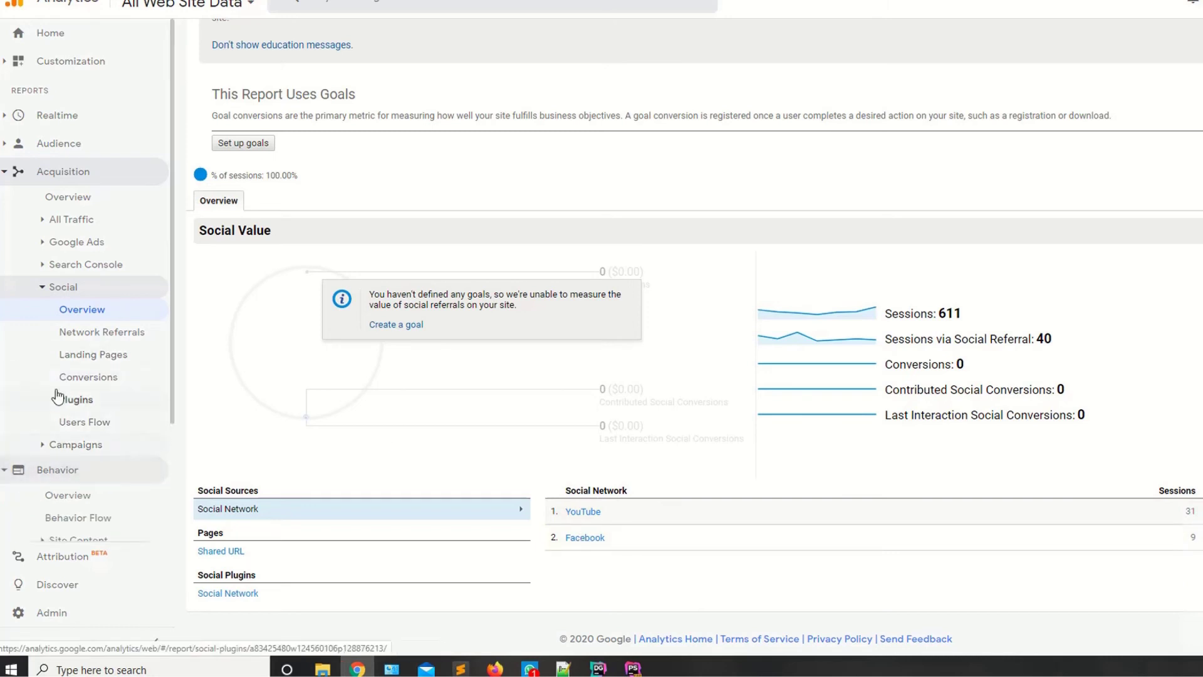
{"action": "scroll", "coordinate": [142, 276], "scroll_direction": "down", "scroll_amount": 2}
{"action": "left_click", "coordinate": [66, 344]}
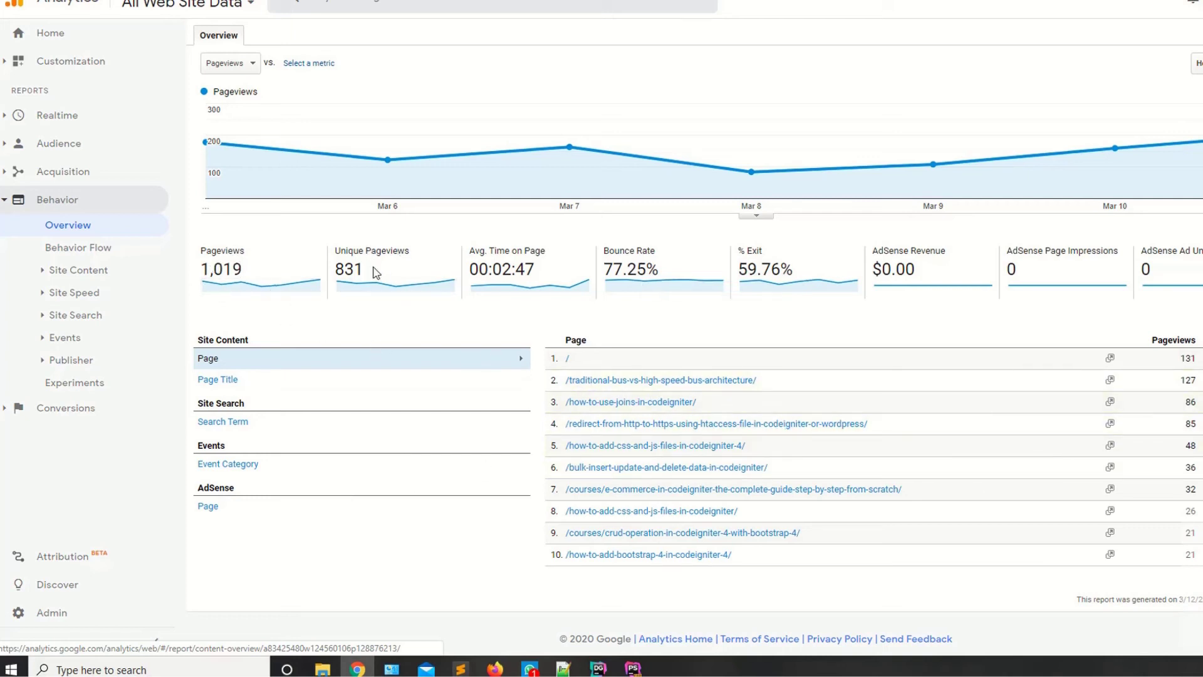
{"action": "scroll", "coordinate": [384, 421], "scroll_direction": "up", "scroll_amount": 2}
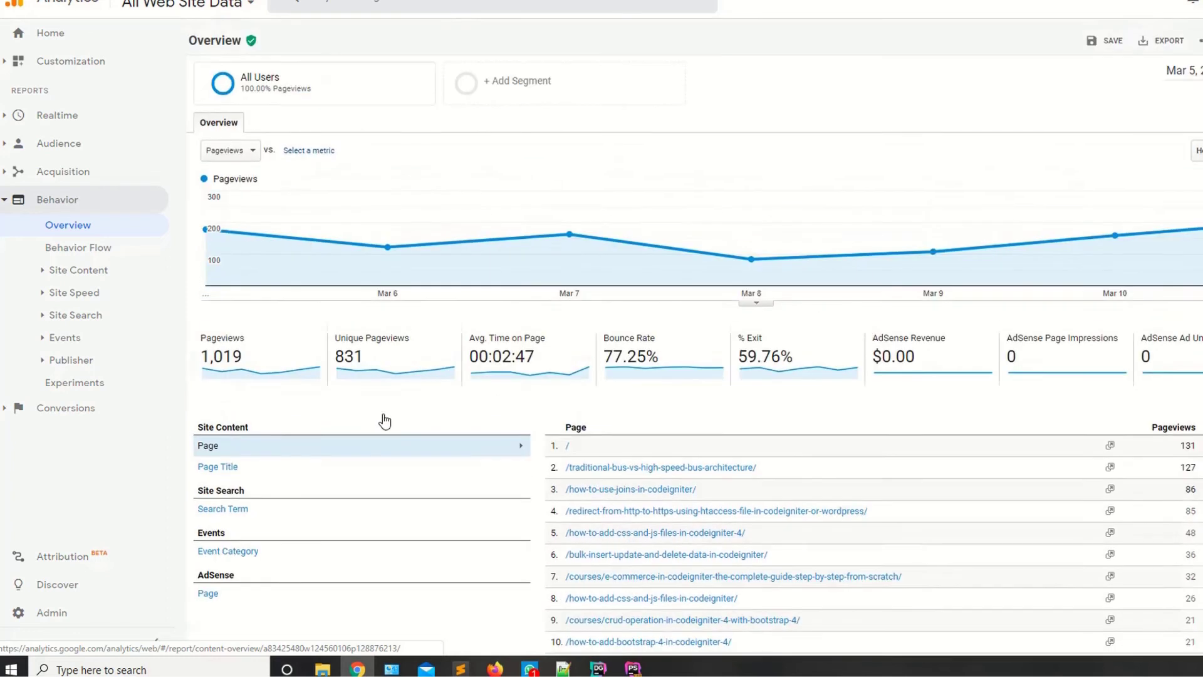
Plot the Behavior Overview pageviews chart by hour, and switch it to a longer time interval
{"action": "left_click", "coordinate": [1195, 151]}
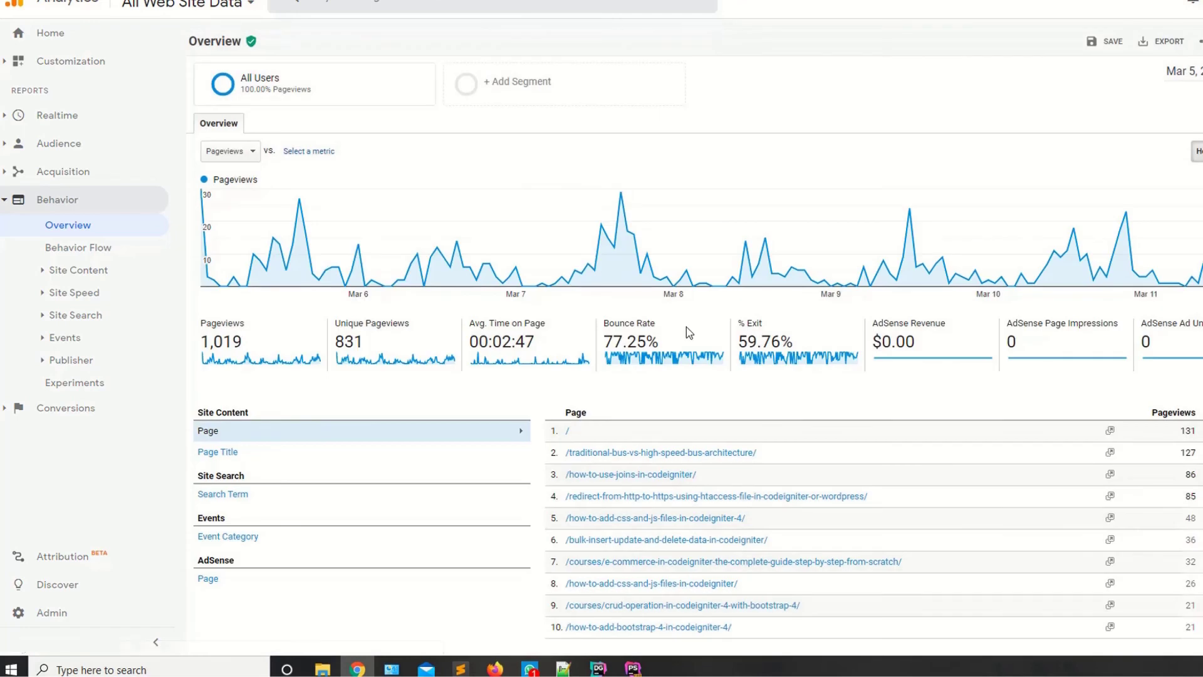
{"action": "scroll", "coordinate": [686, 332], "scroll_direction": "down", "scroll_amount": 1}
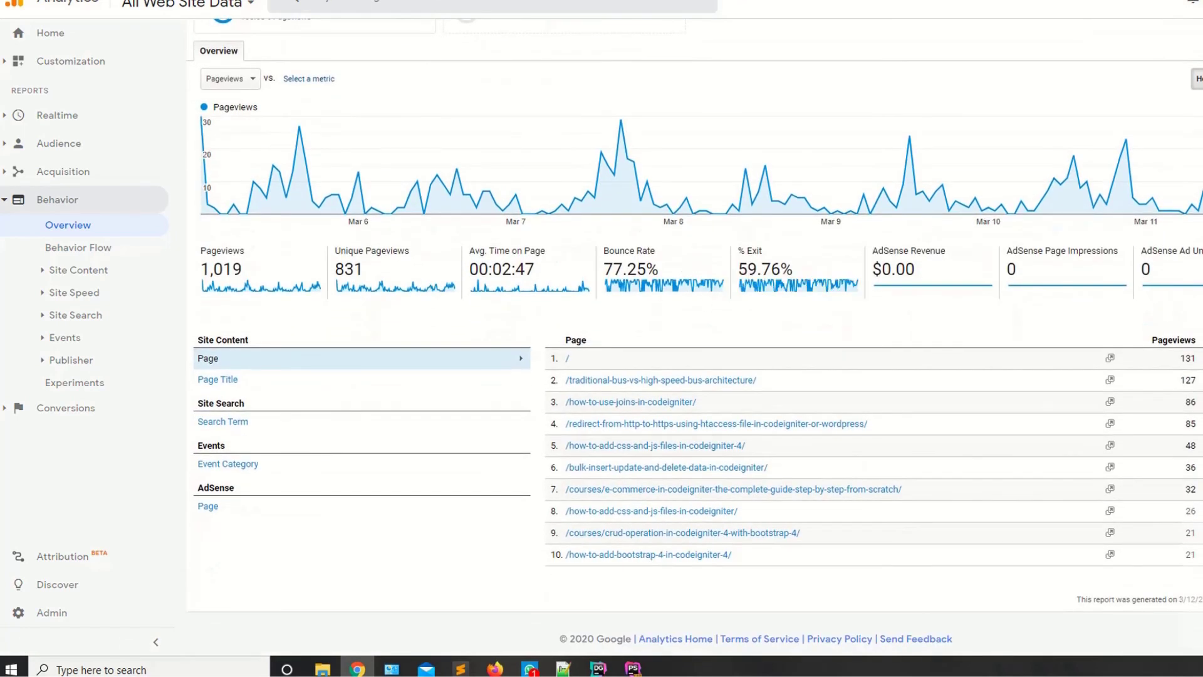
{"action": "left_click", "coordinate": [999, 251]}
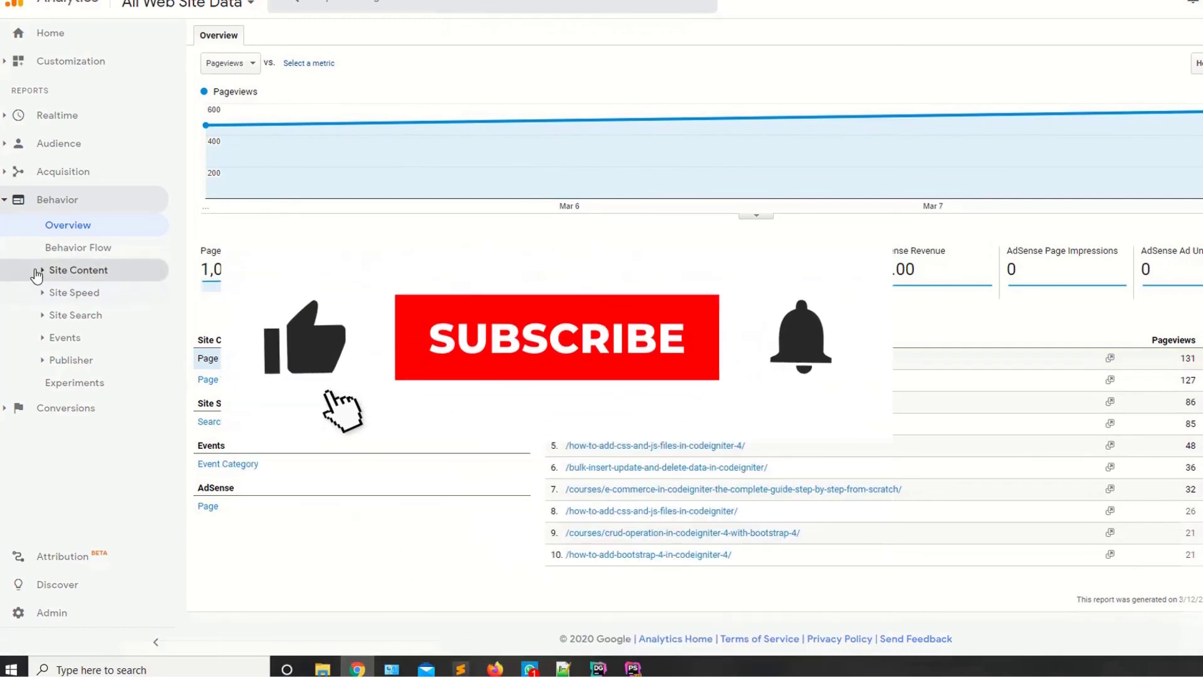
Open the All Pages report under Site Content, examine each page's metrics, and collapse the Site Content and Behavior groups
{"action": "left_click", "coordinate": [78, 269]}
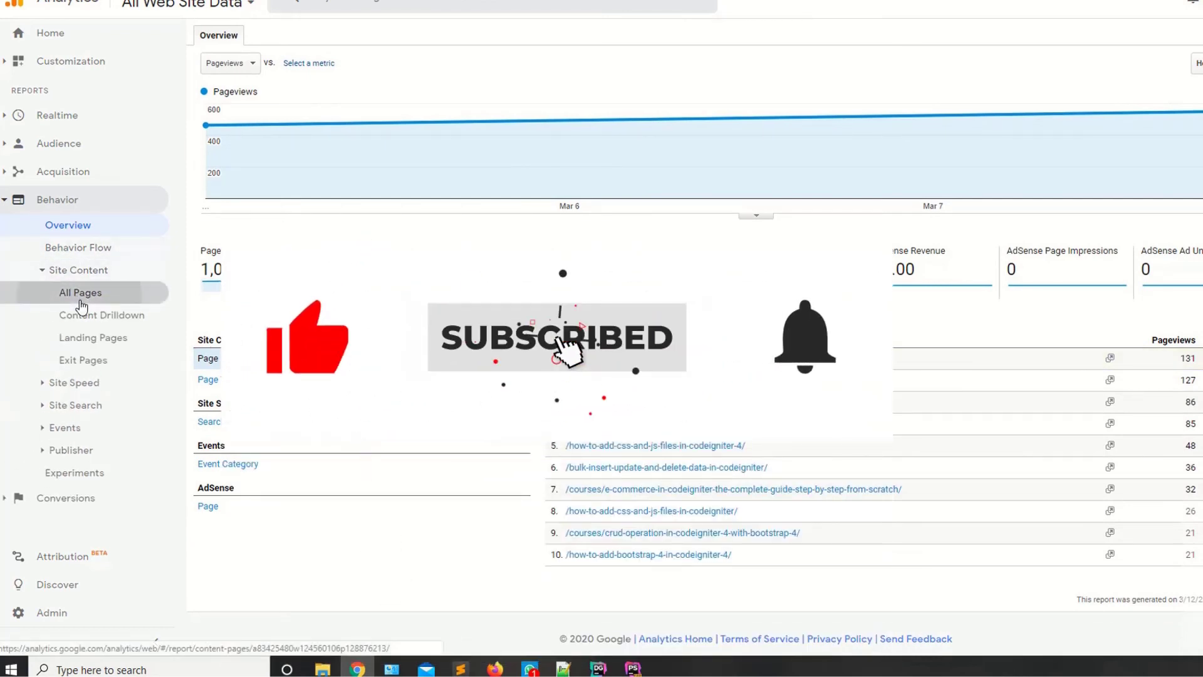
{"action": "left_click", "coordinate": [80, 292]}
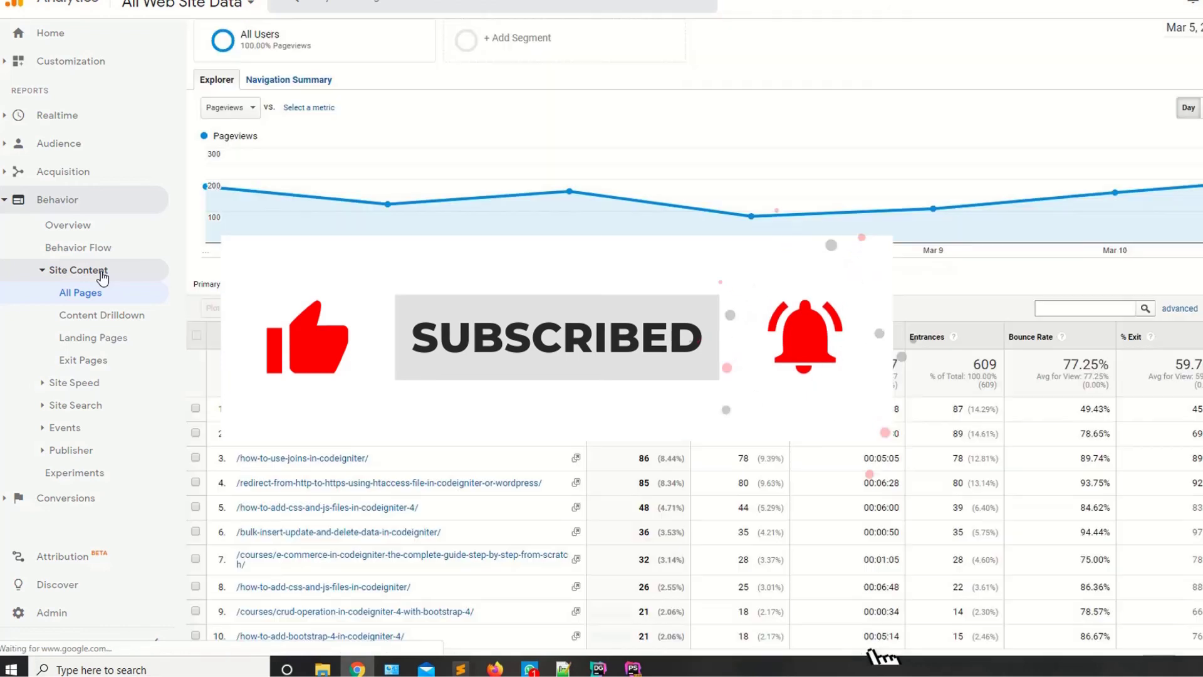
{"action": "scroll", "coordinate": [721, 294], "scroll_direction": "down", "scroll_amount": 1}
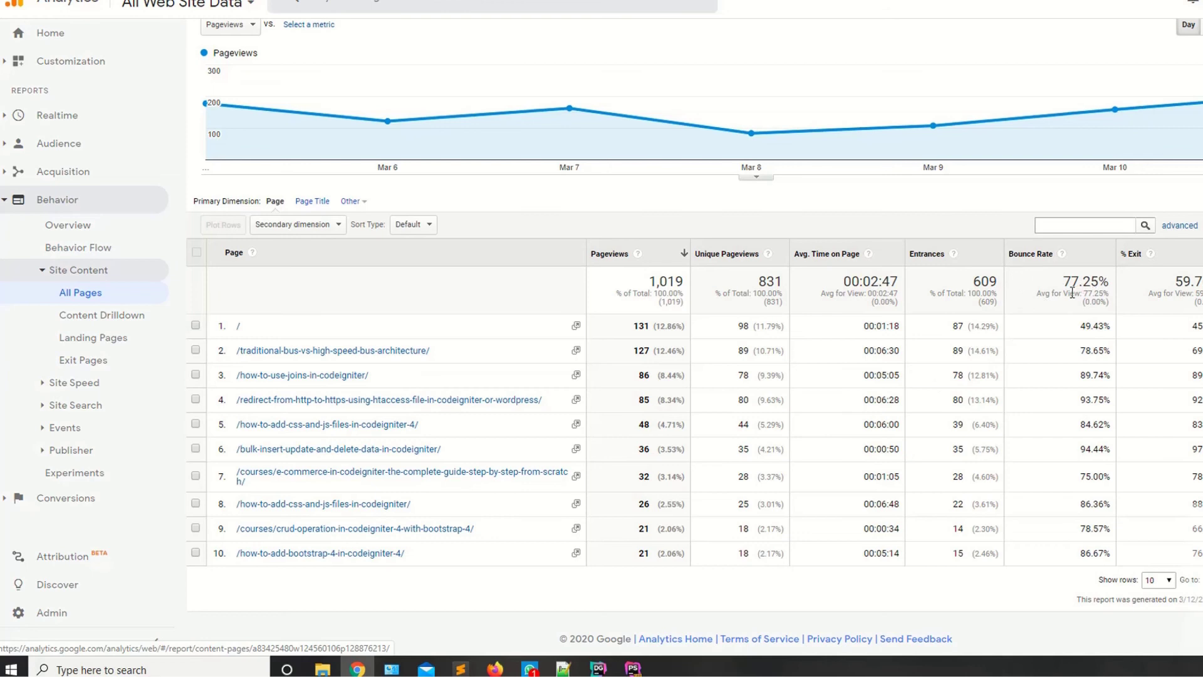
{"action": "left_click", "coordinate": [41, 270]}
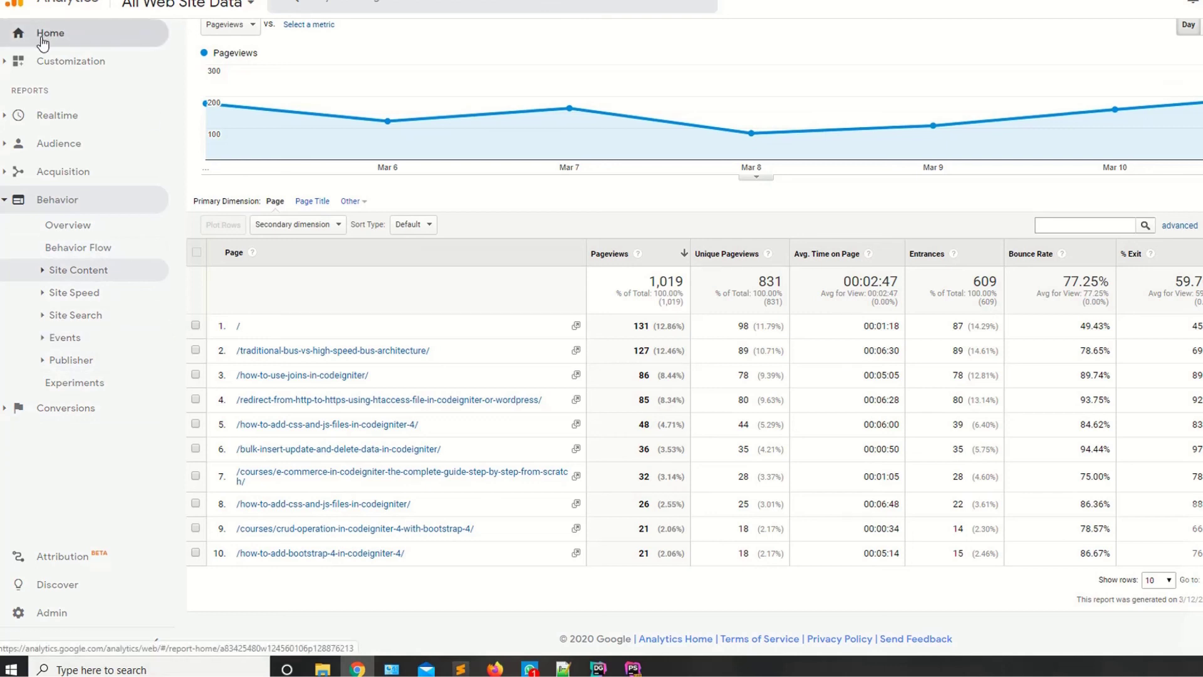
{"action": "left_click", "coordinate": [14, 200]}
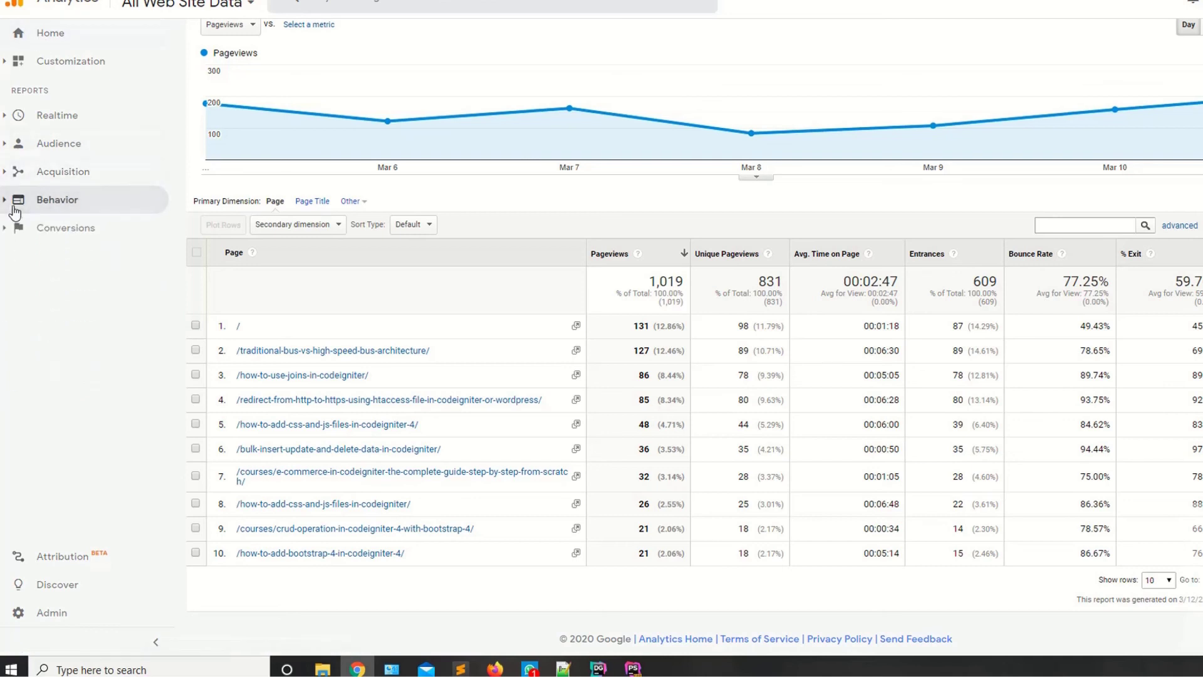